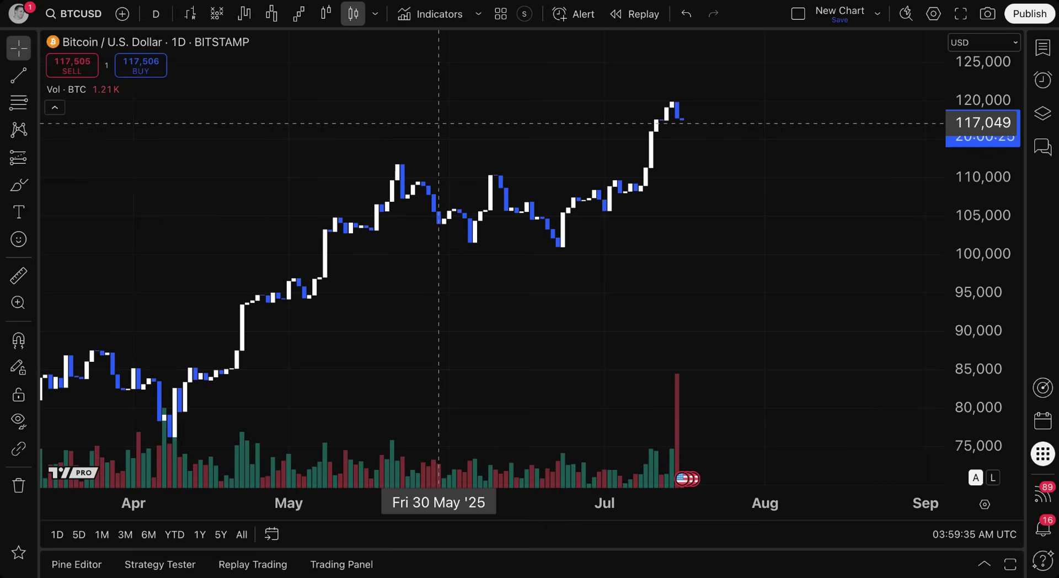
Search the indicator library for Trend Strength Index and add the built-in indicator to the favorites.
left_click(419, 22)
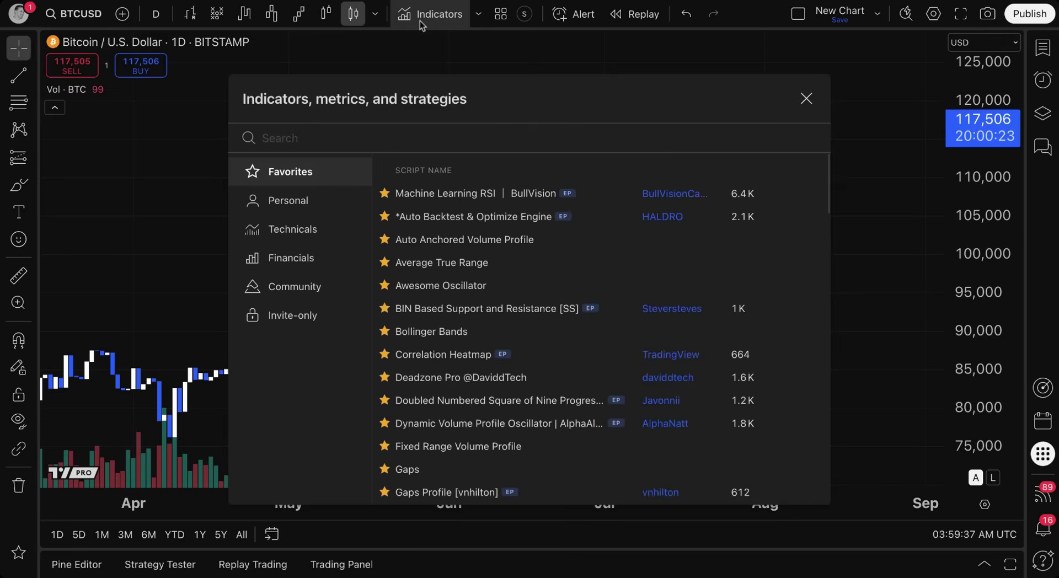
type("Trend")
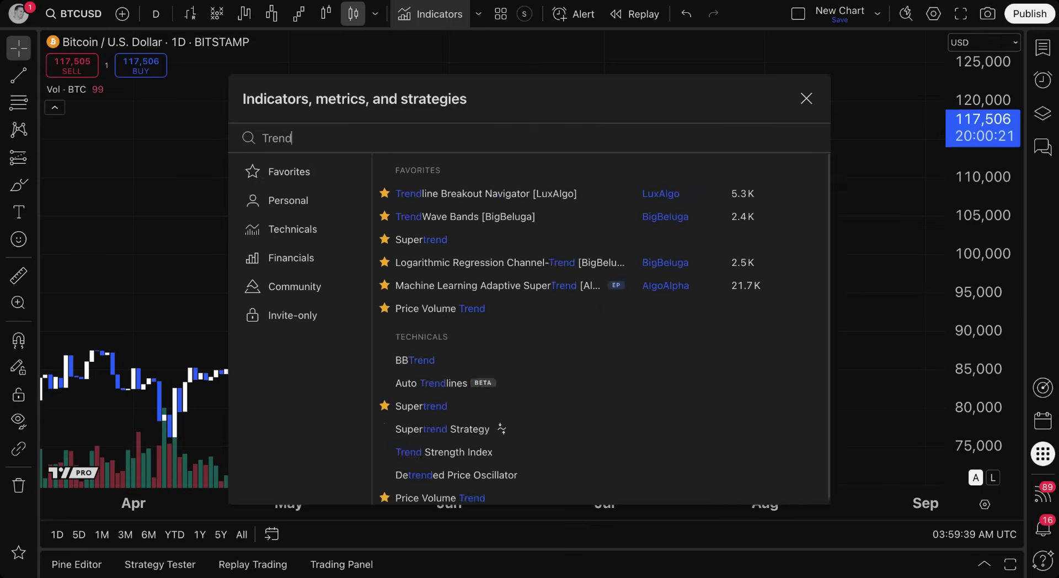
type(" Strength Index")
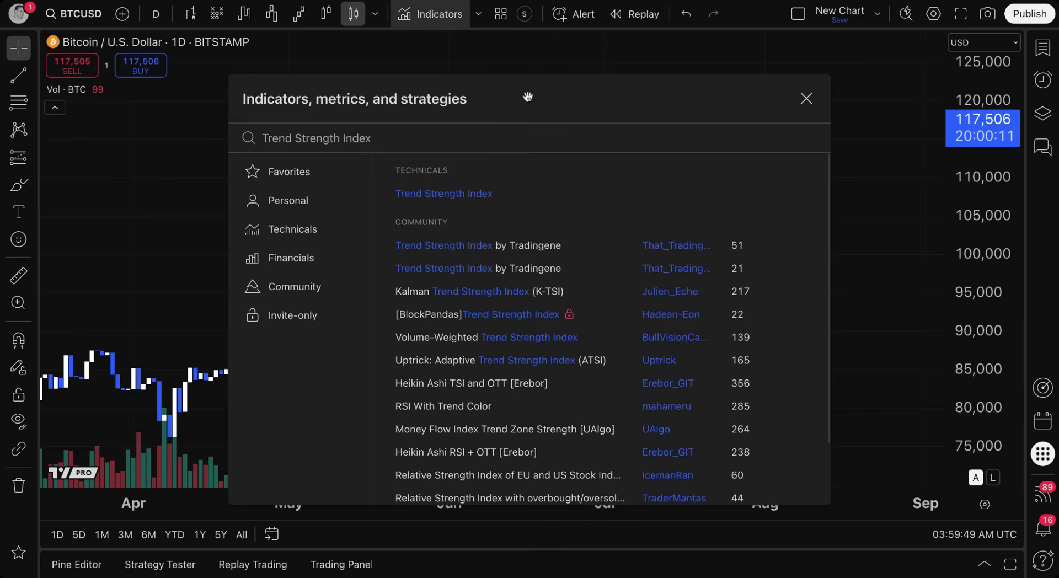
left_click_drag(524, 97, 437, 71)
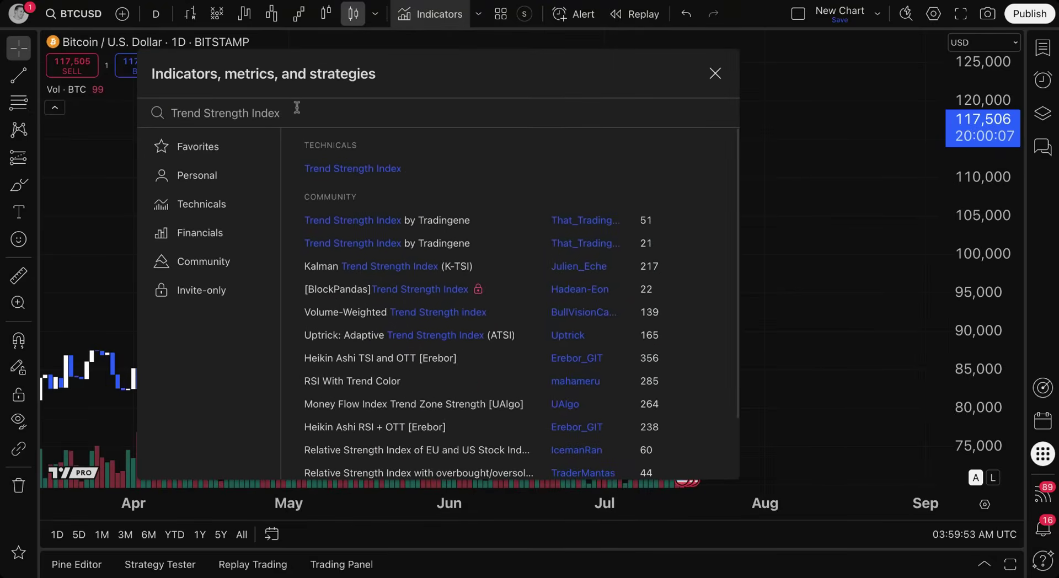
left_click_drag(293, 110, 167, 117)
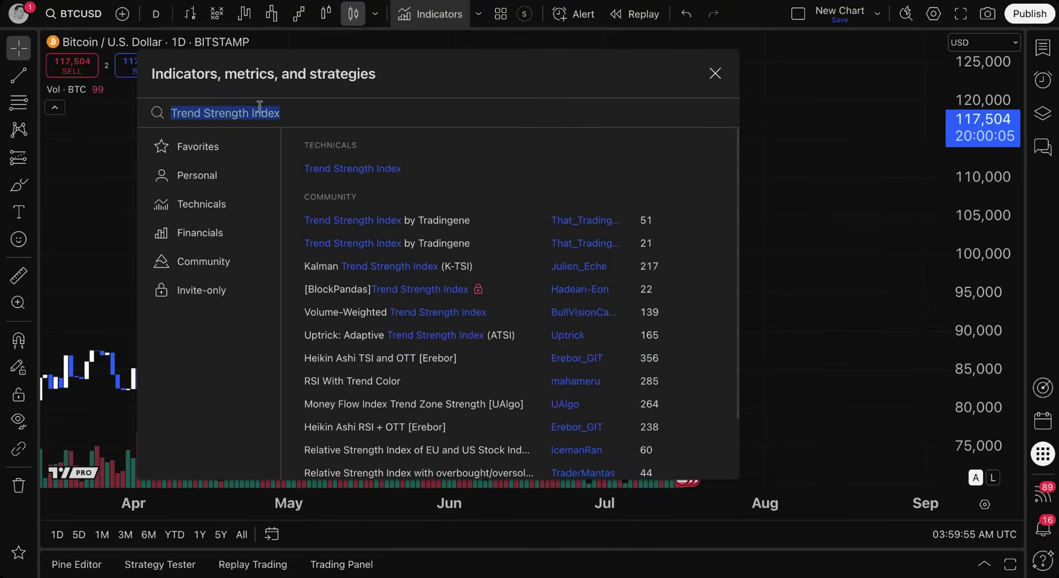
left_click(282, 110)
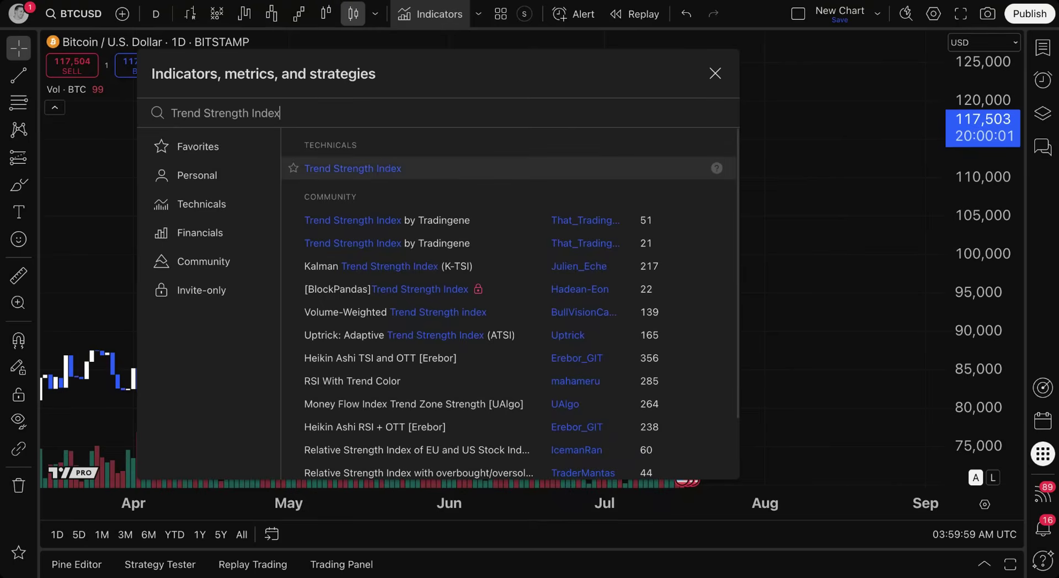
left_click(294, 169)
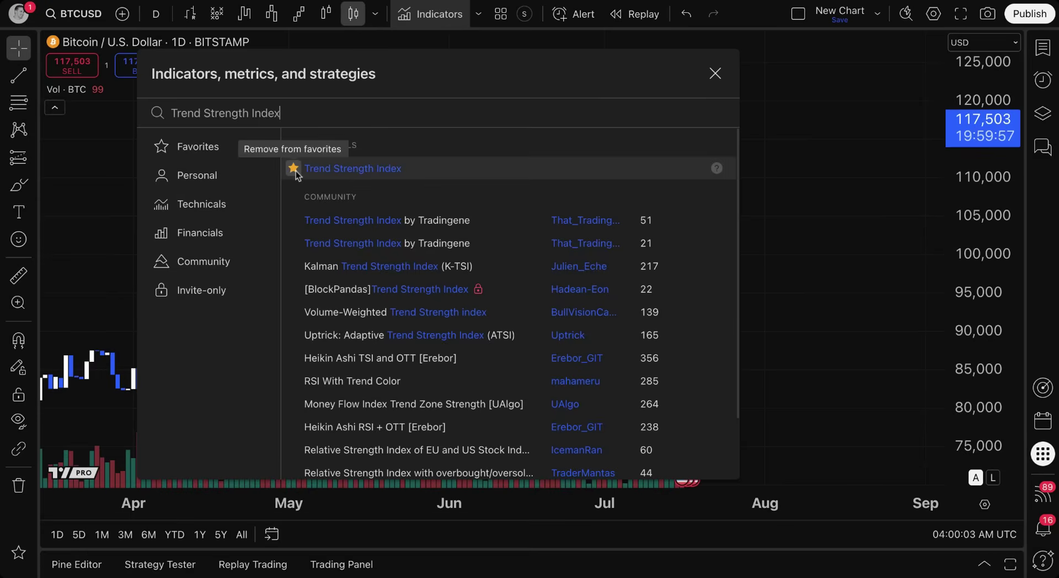
Add the built-in Trend Strength Index indicator to the Bitcoin chart and close the indicator library.
left_click(353, 170)
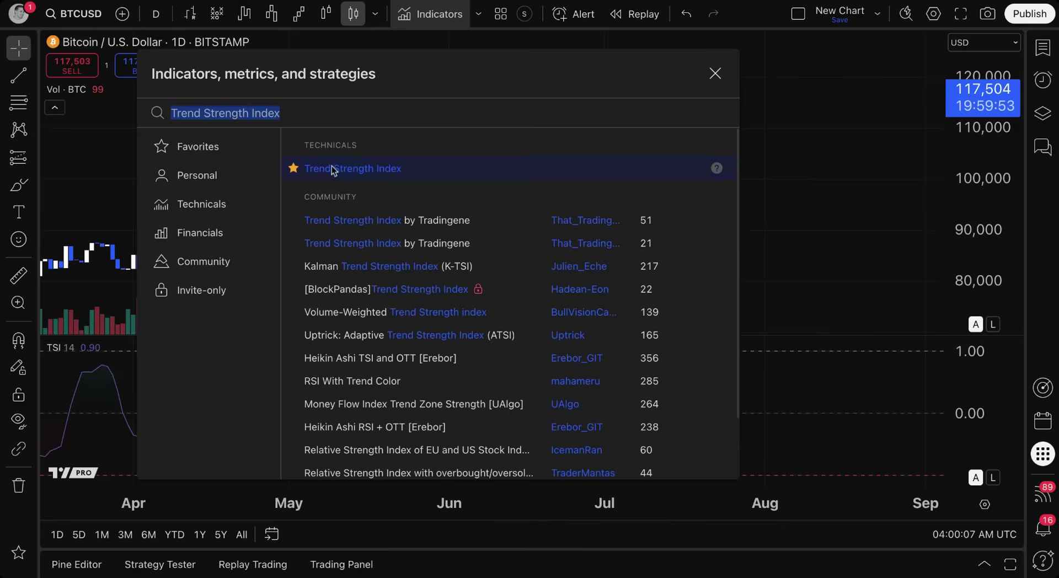
left_click_drag(502, 88, 827, 81)
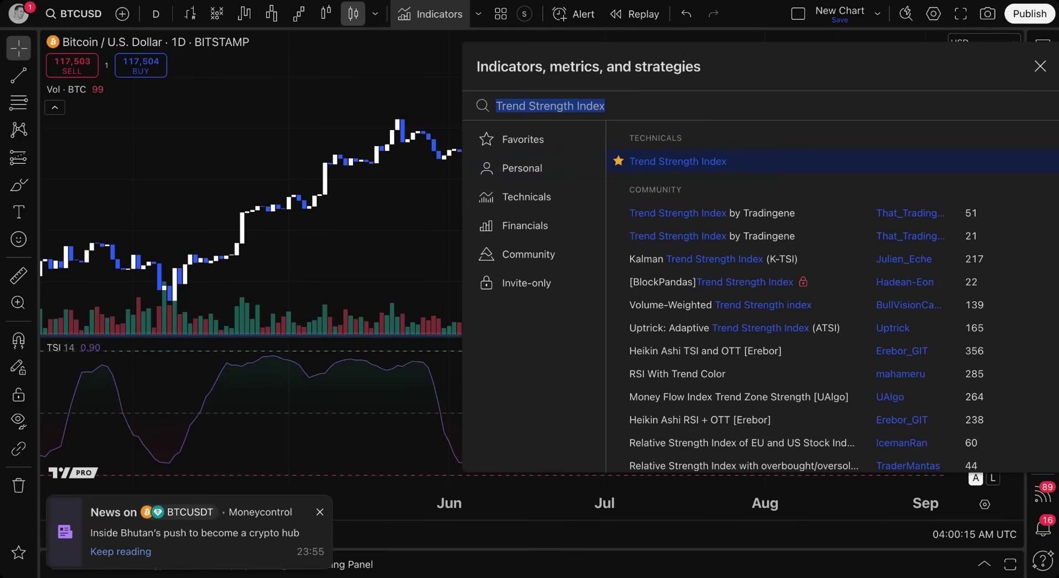
key("Escape")
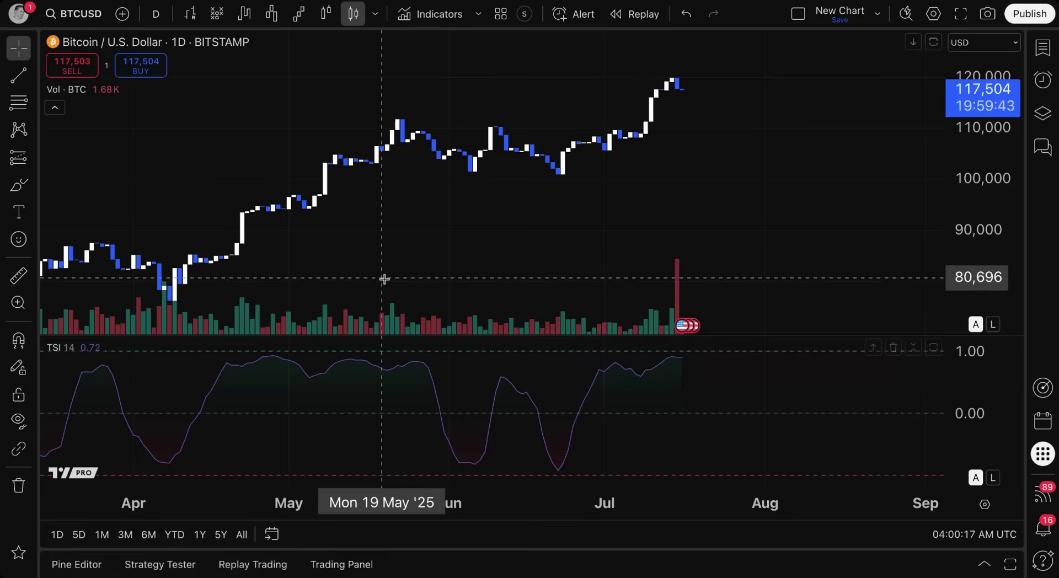
left_click_drag(384, 279, 259, 279)
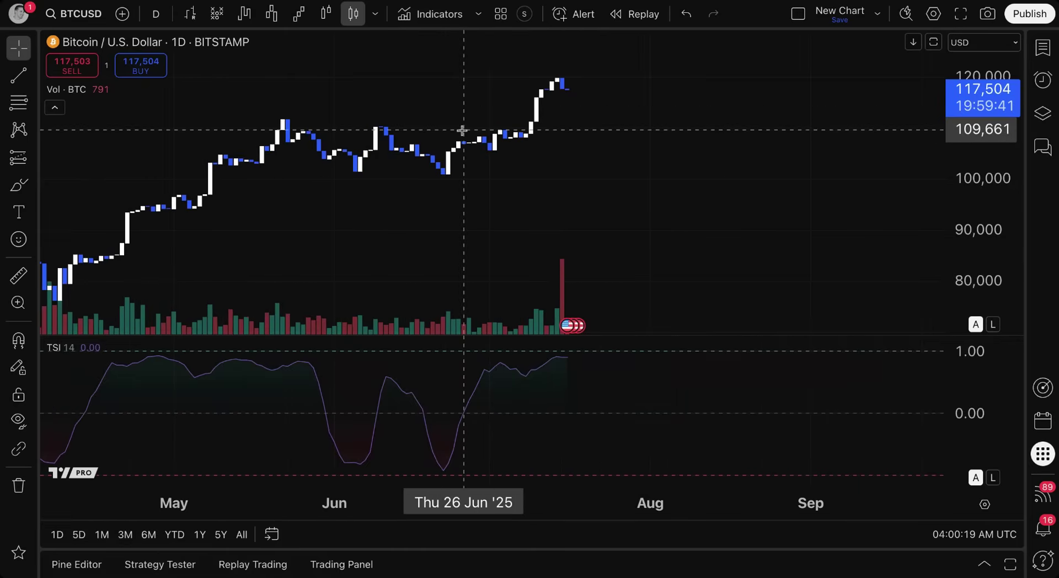
Add the built-in Moving Average Simple indicator to the price chart and remove it again.
left_click(424, 17)
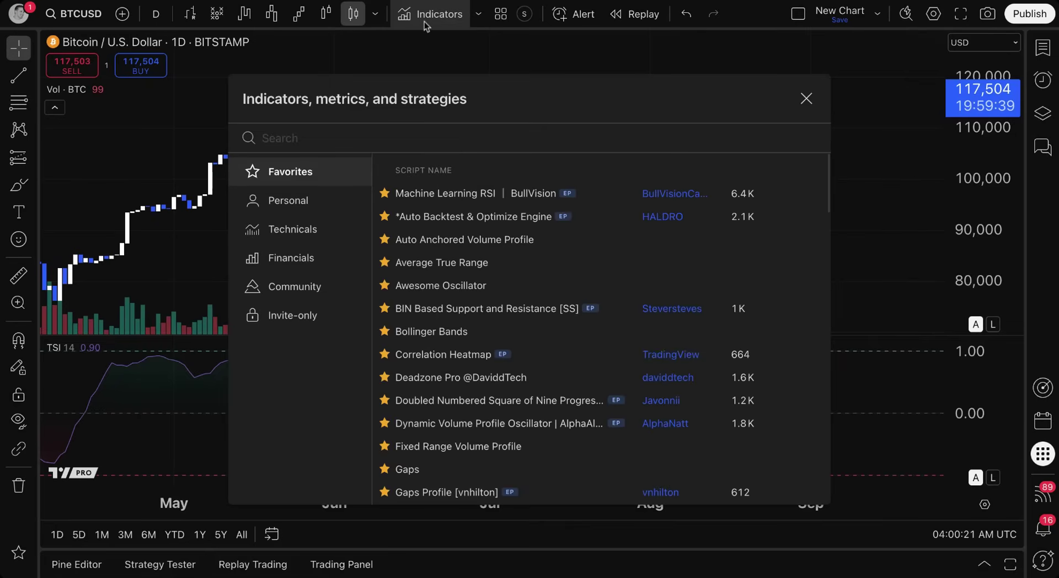
type("moving av")
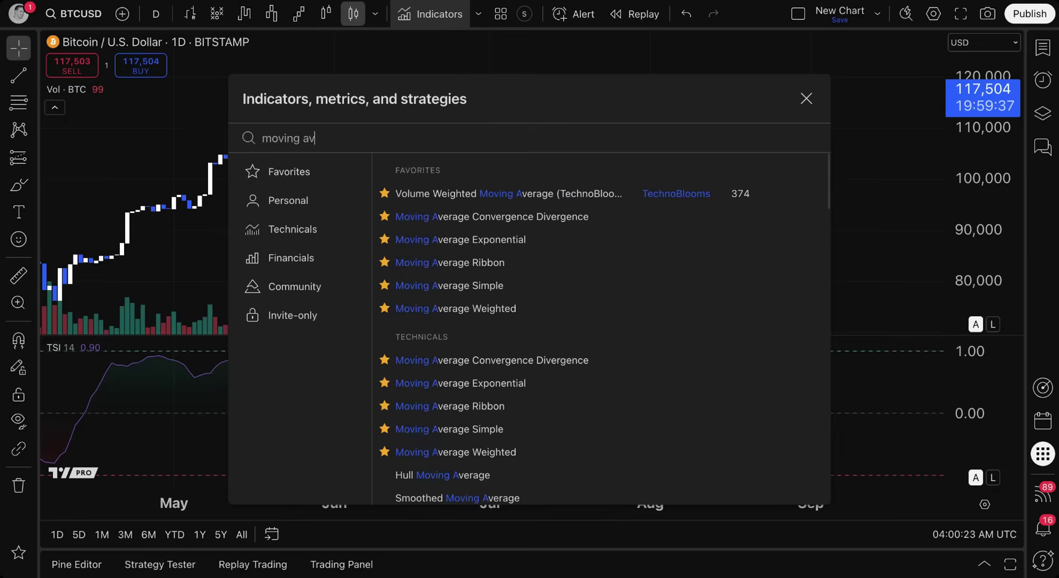
type("erage simple")
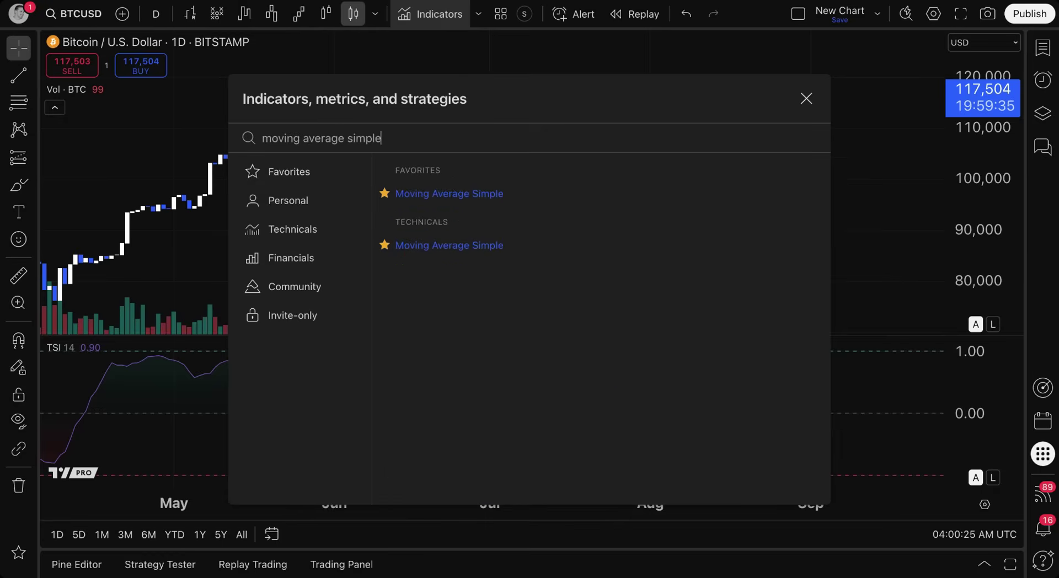
left_click(487, 194)
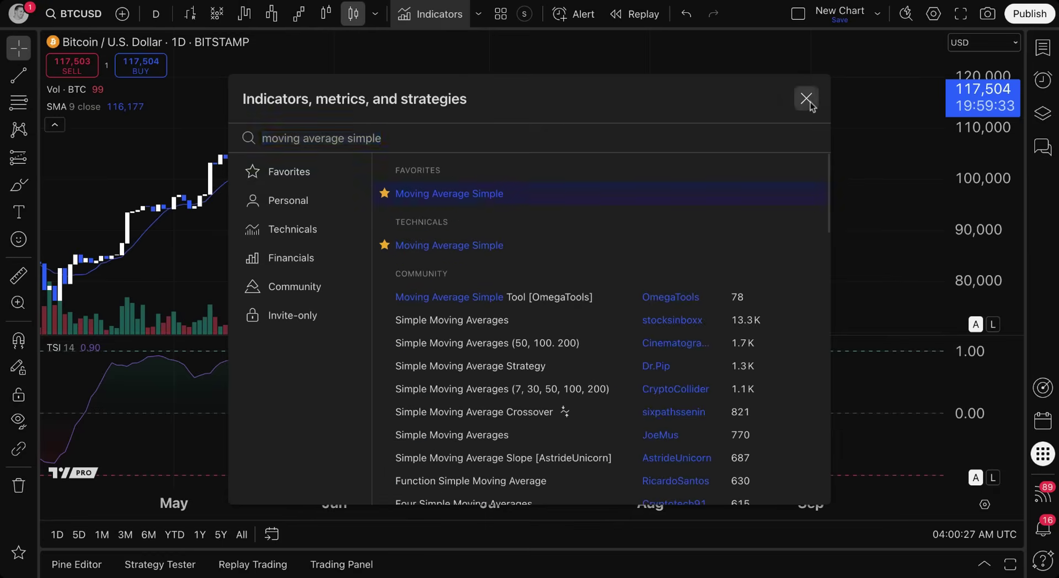
left_click(806, 99)
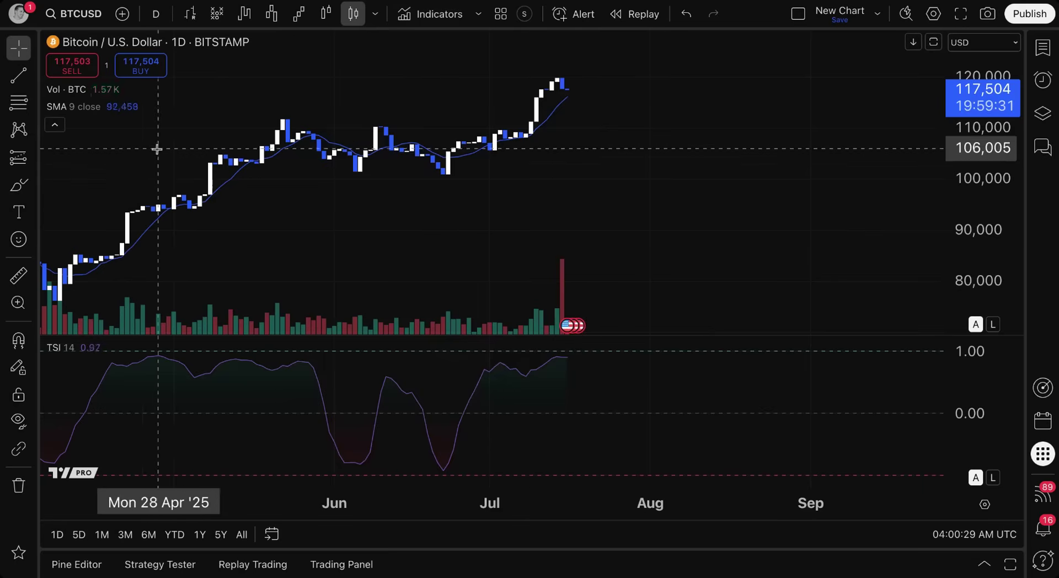
mouse_move(83, 115)
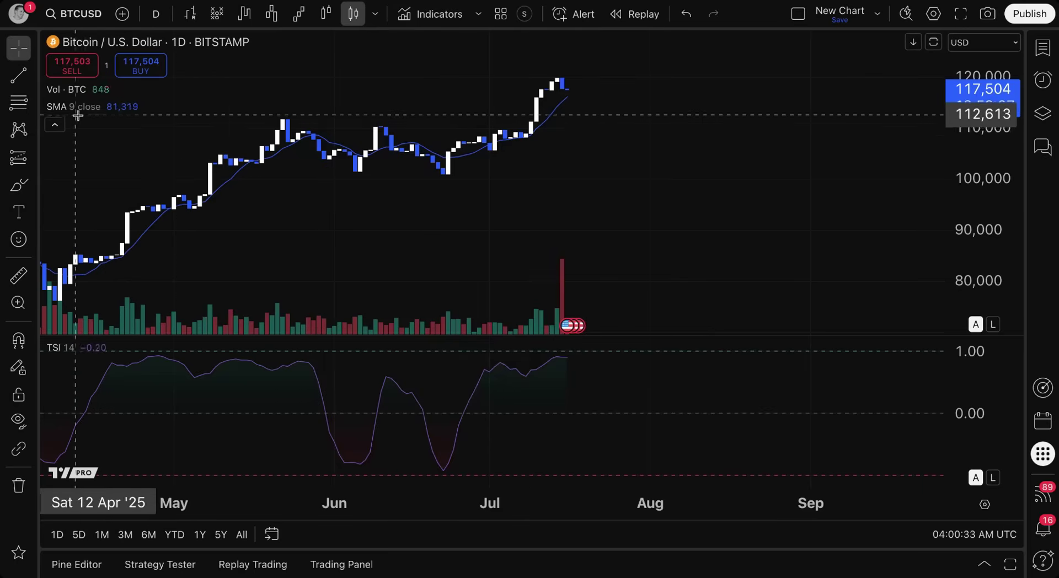
left_click(174, 106)
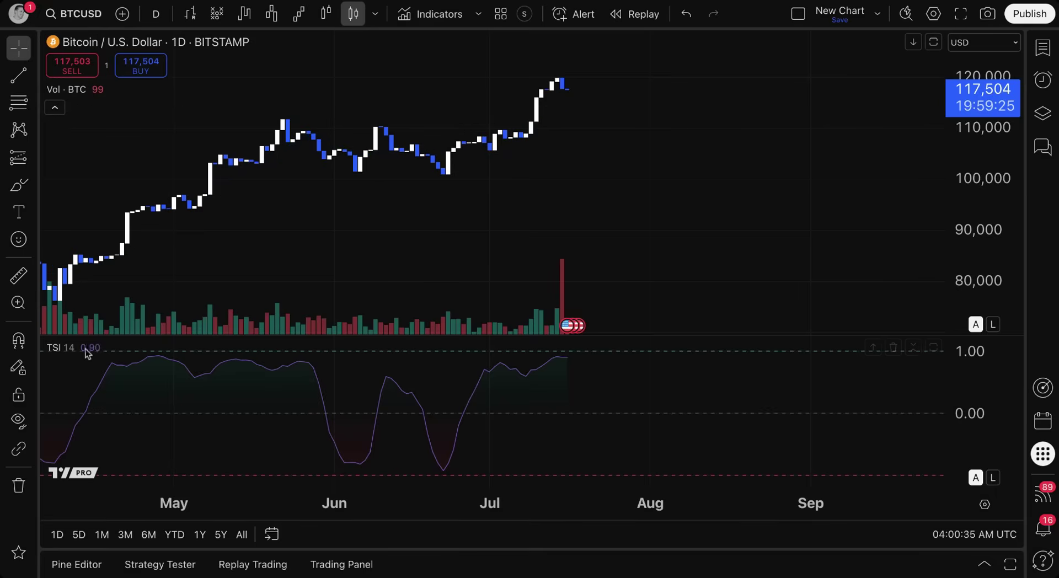
Enlarge the Trend Strength Index pane below the price chart, and view it maximized before restoring the split view.
mouse_move(50, 351)
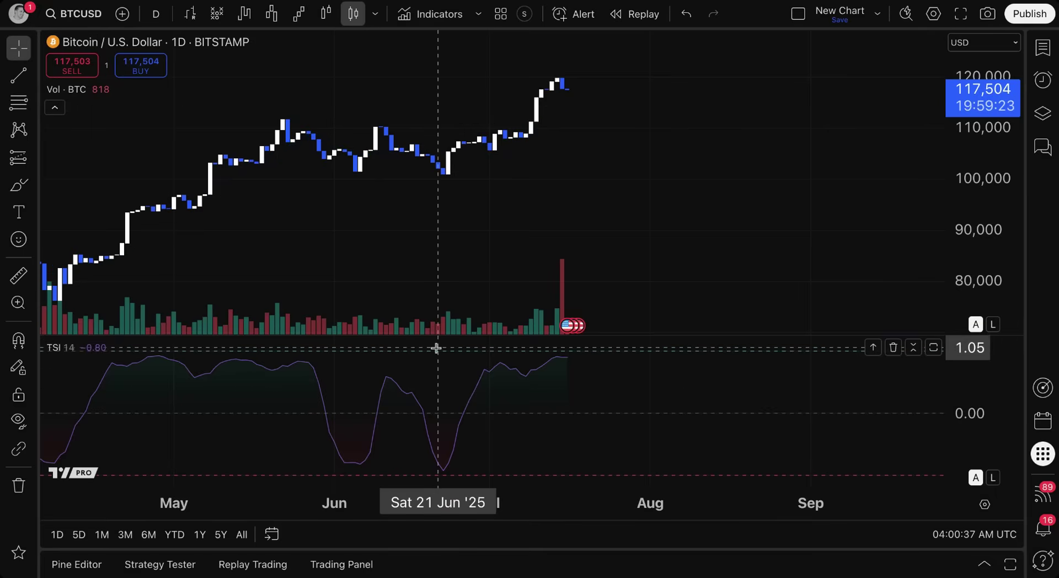
left_click_drag(444, 336, 416, 281)
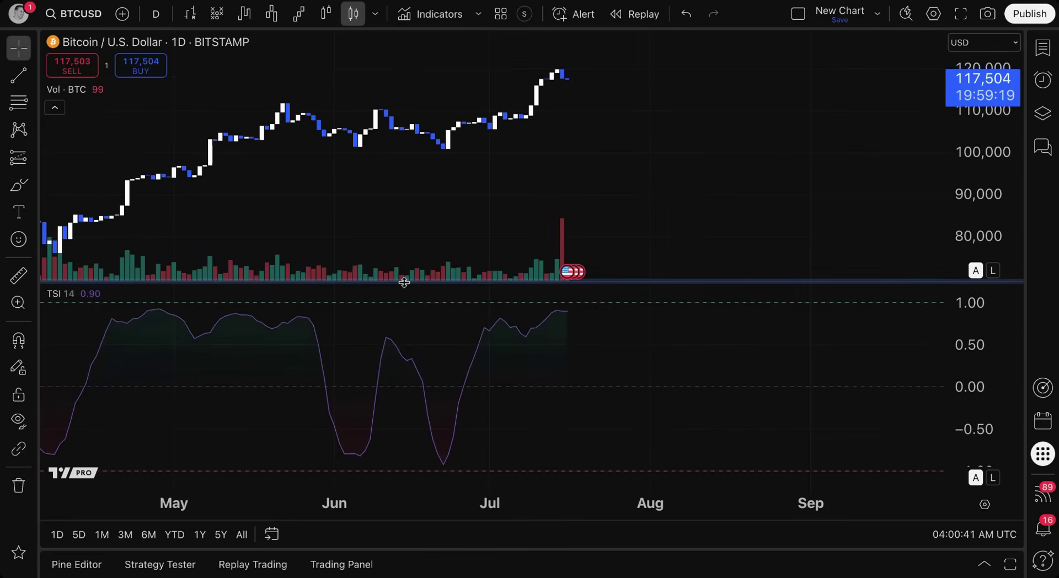
double_click(383, 324)
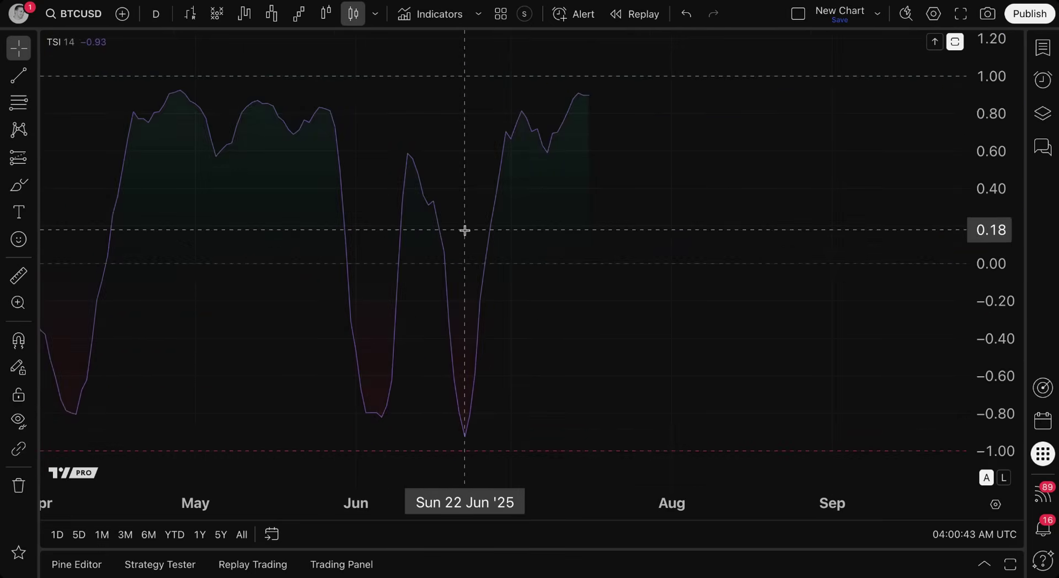
double_click(418, 118)
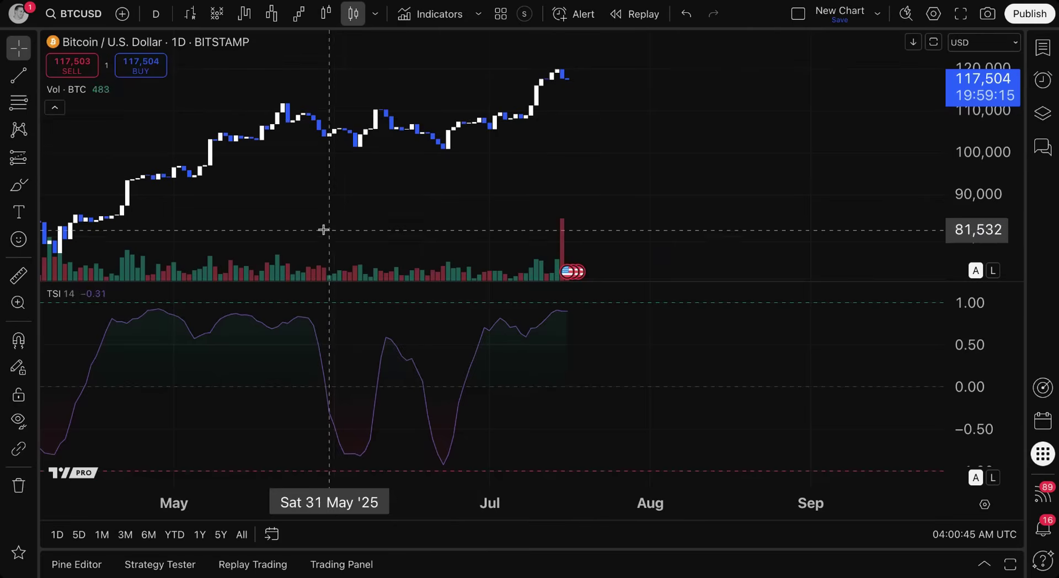
left_click_drag(321, 229, 557, 228)
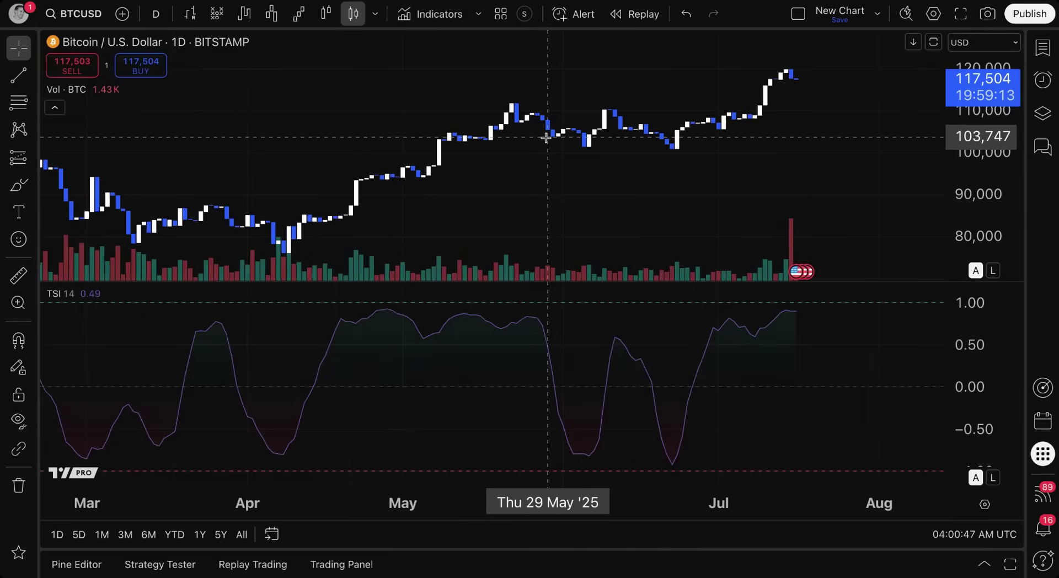
left_click_drag(492, 229, 378, 222)
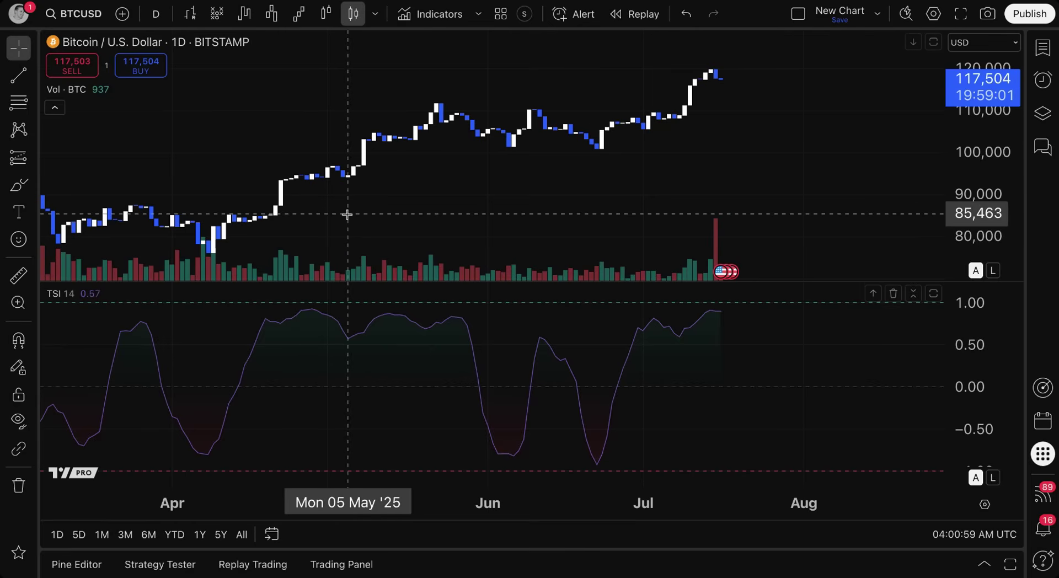
Search the indicator library for "trend strength" and open the help article on the built-in Trend Strength Index.
key("slash")
type("trend ")
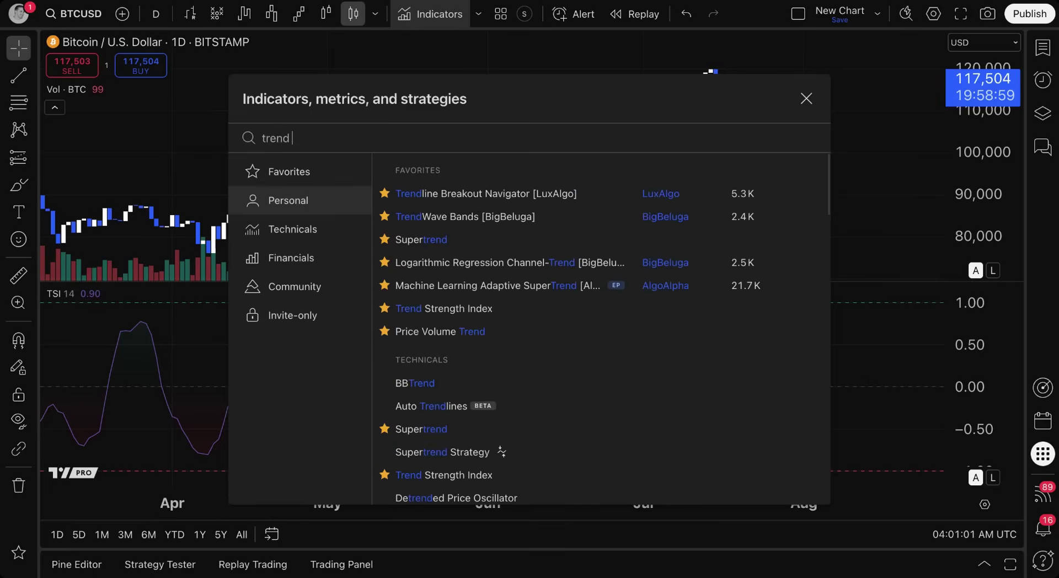
type("strength")
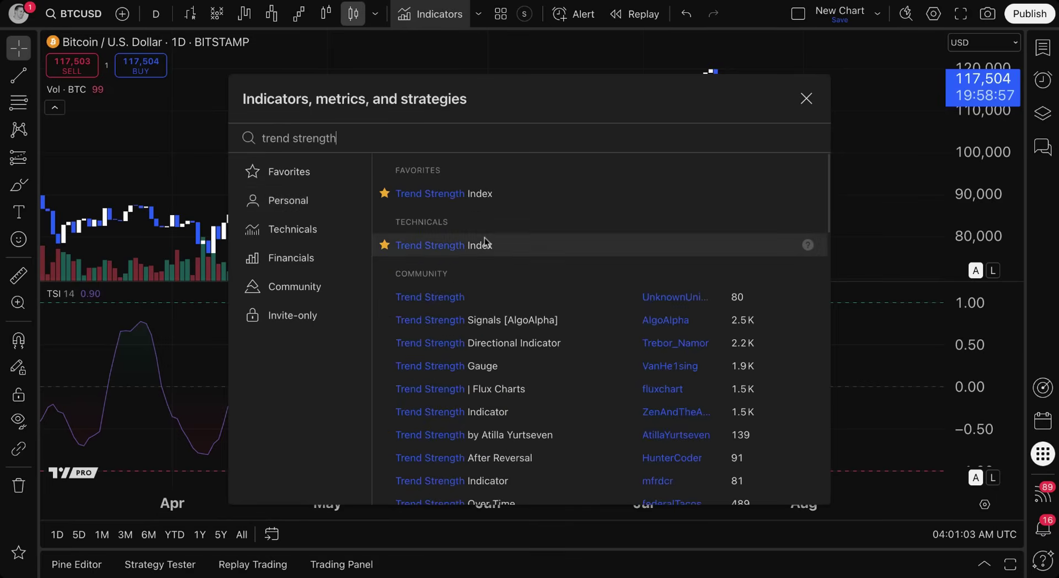
left_click(808, 245)
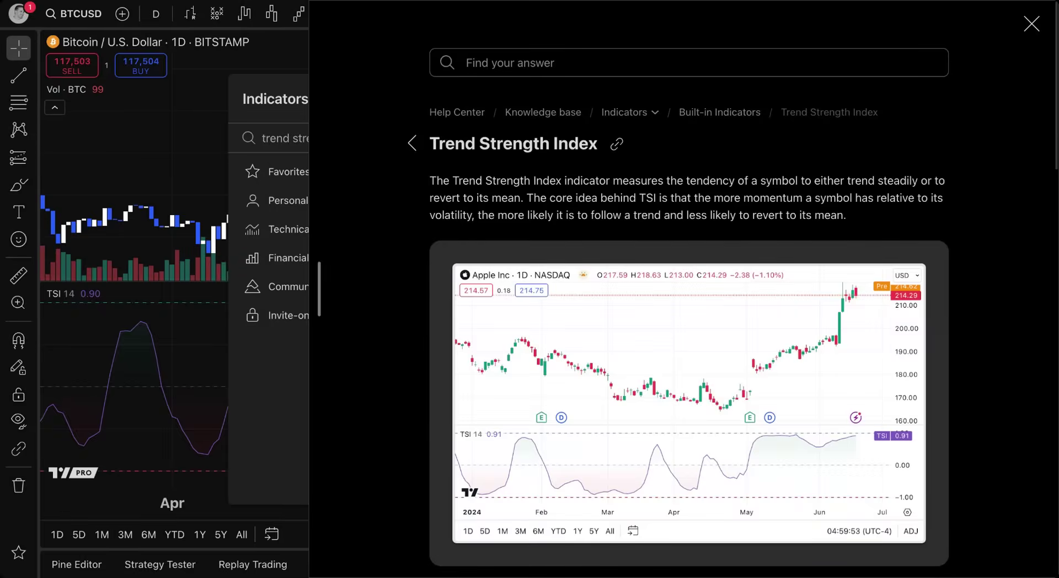
Read the Trend Strength Index article's description, value meanings and input settings, and close the article and the indicator library.
scroll(781, 286, "down", 10)
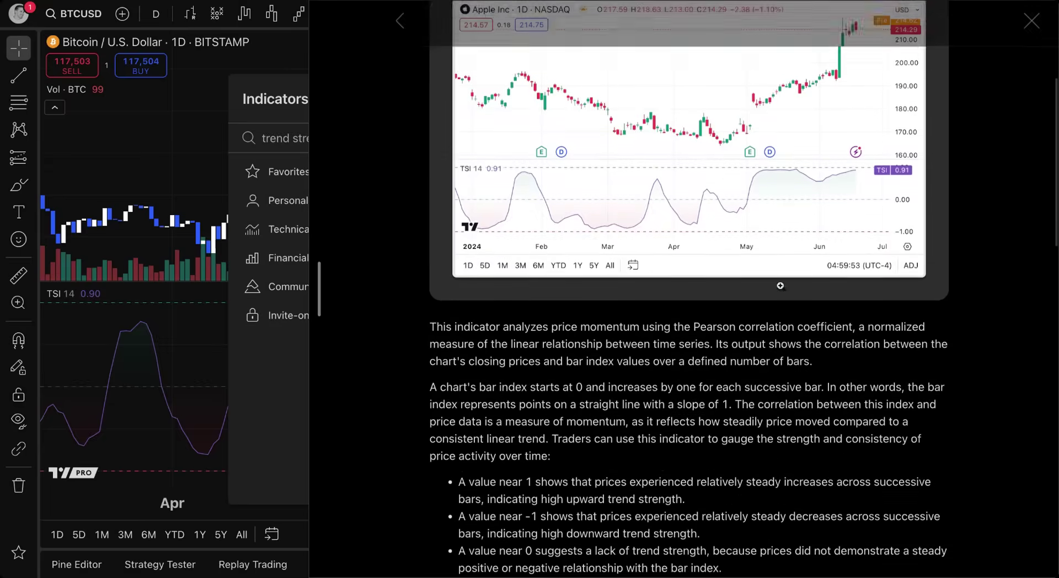
scroll(781, 286, "down", 10)
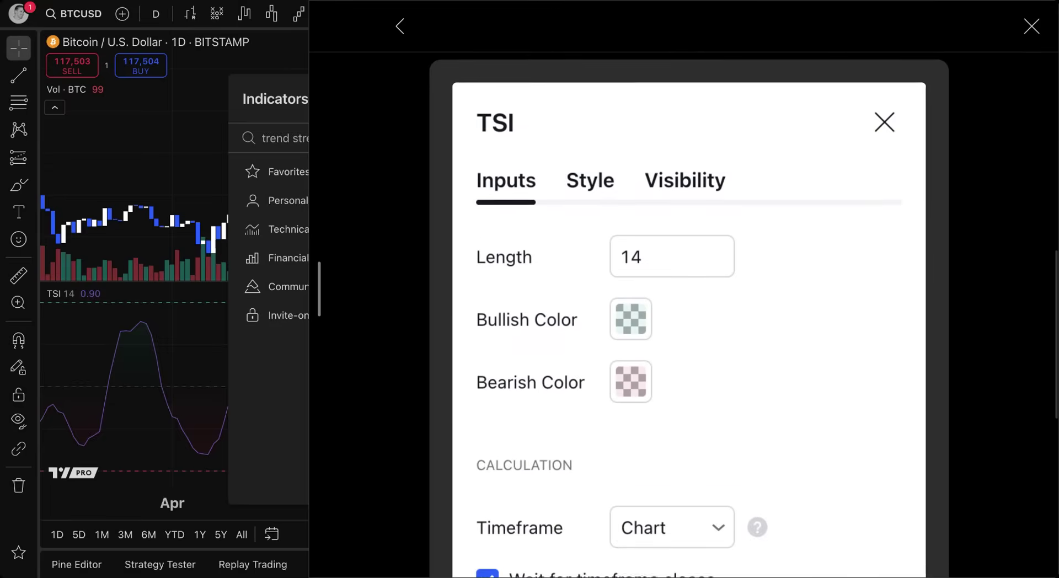
scroll(689, 309, "down", 3)
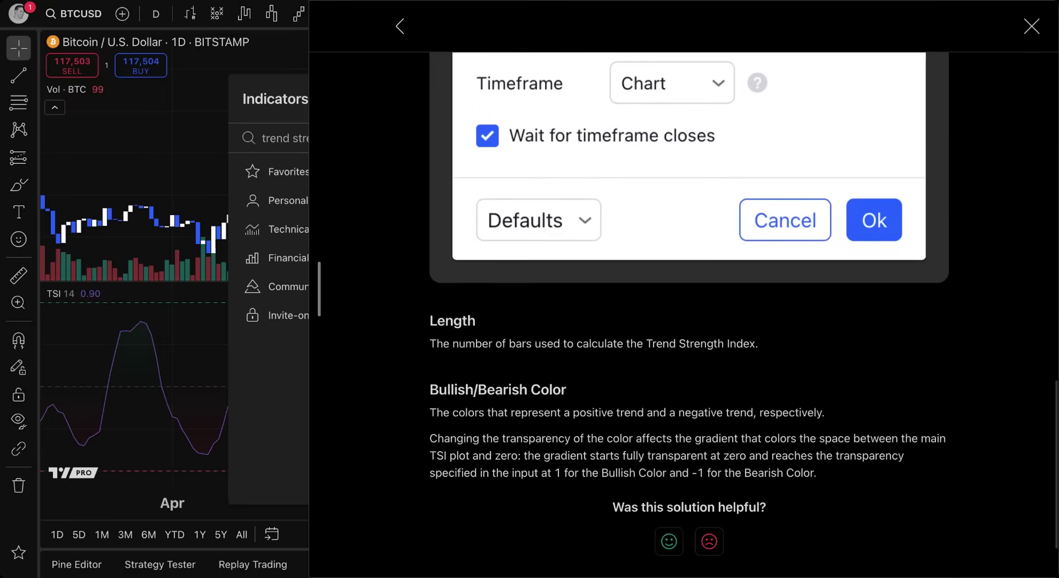
scroll(688, 309, "up", 12)
scroll(688, 309, "up", 1)
scroll(688, 309, "down", 2)
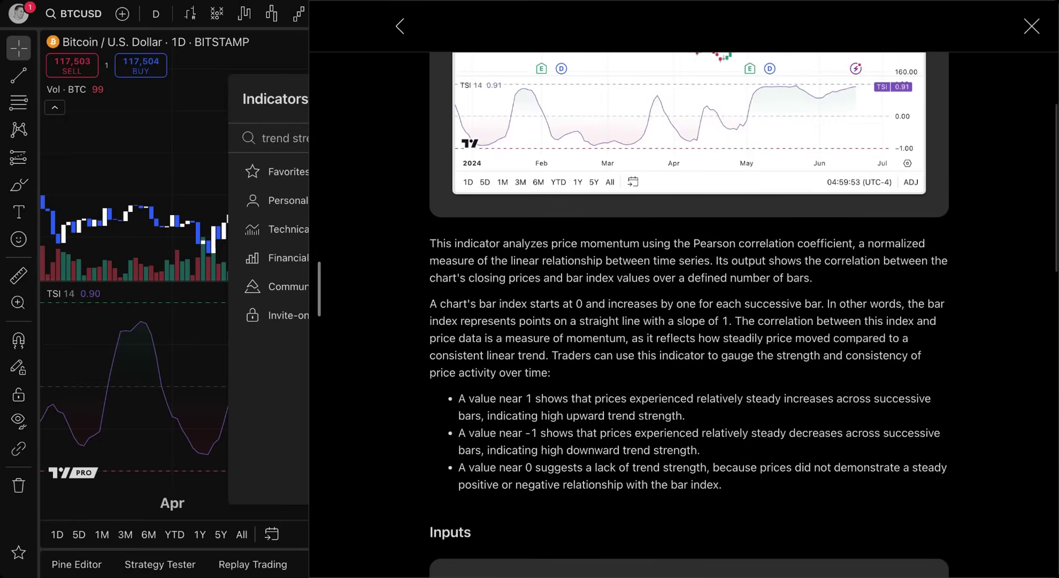
scroll(688, 309, "up", 8)
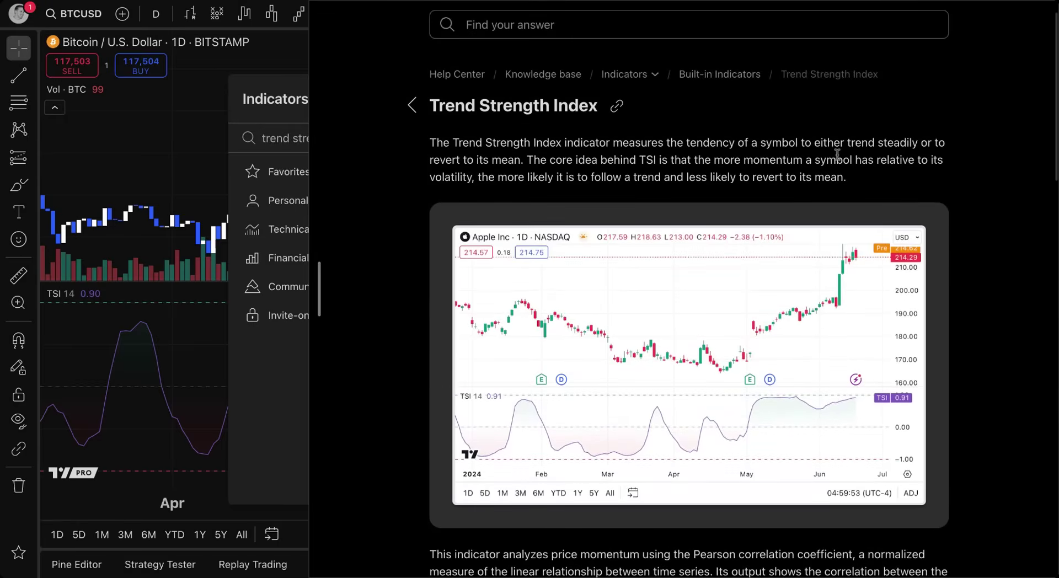
scroll(837, 155, "up", 1)
scroll(835, 220, "down", 3)
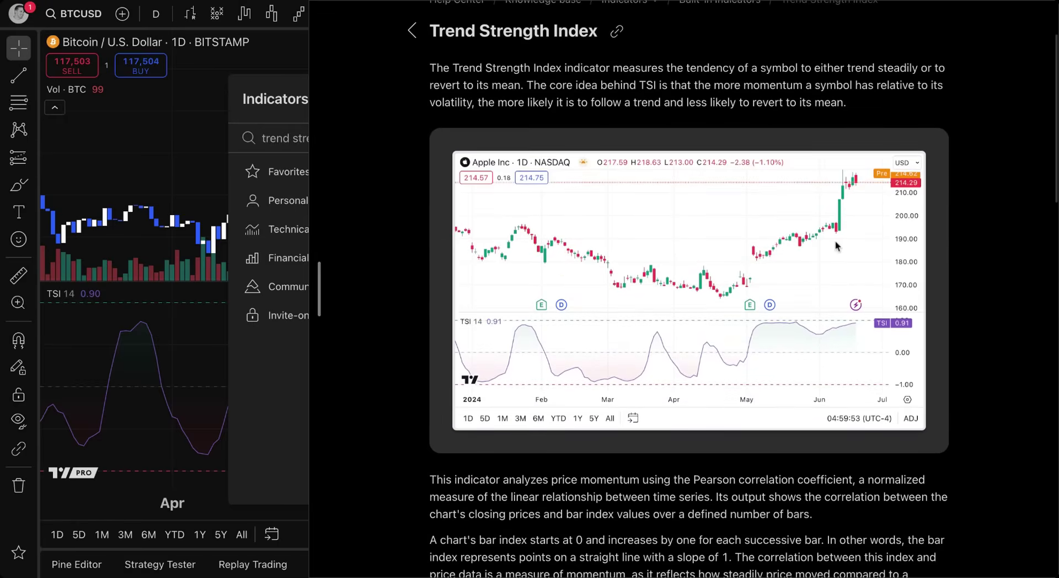
scroll(855, 220, "down", 3)
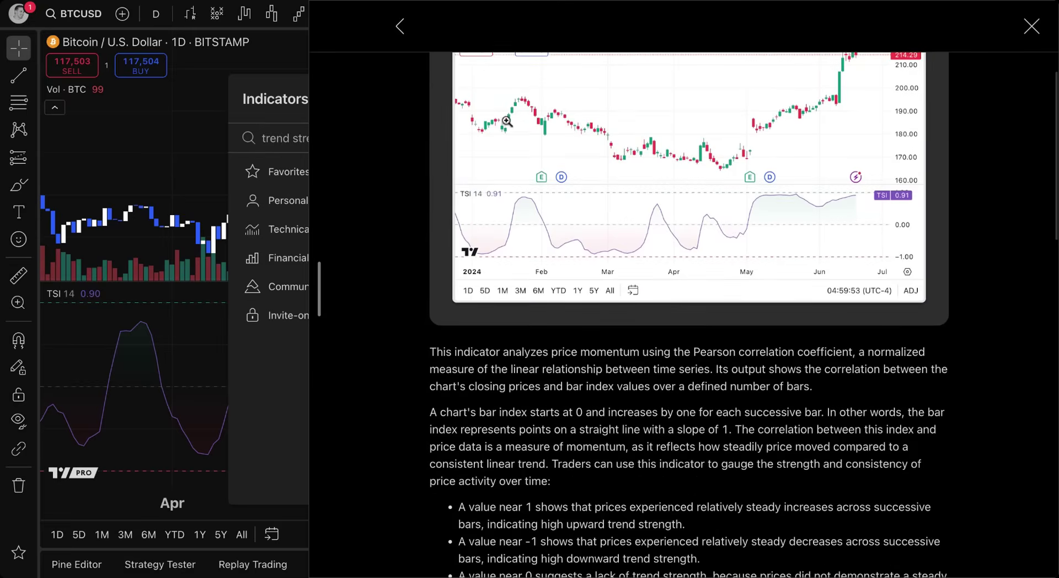
left_click(1031, 26)
left_click(807, 99)
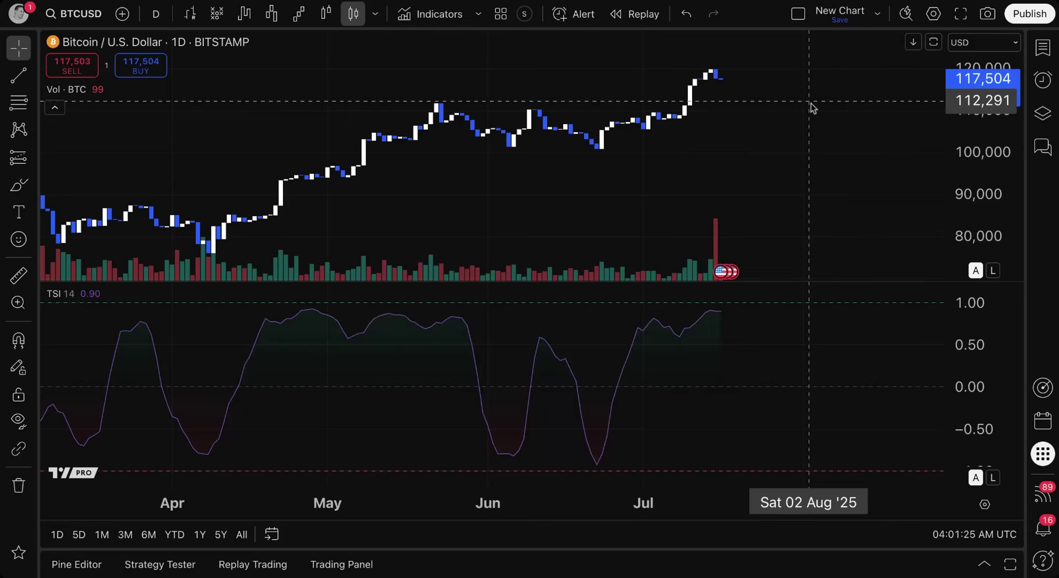
Examine how the Trend Strength Index moved alongside the Bitcoin price from November 2024 to July 2025.
scroll(453, 376, "down", 3)
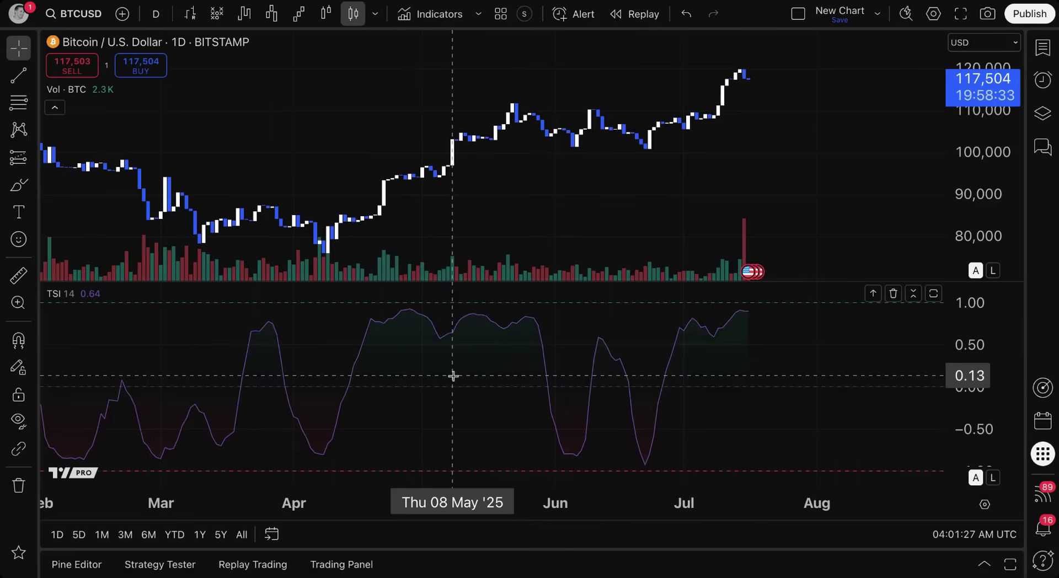
scroll(452, 376, "down", 2)
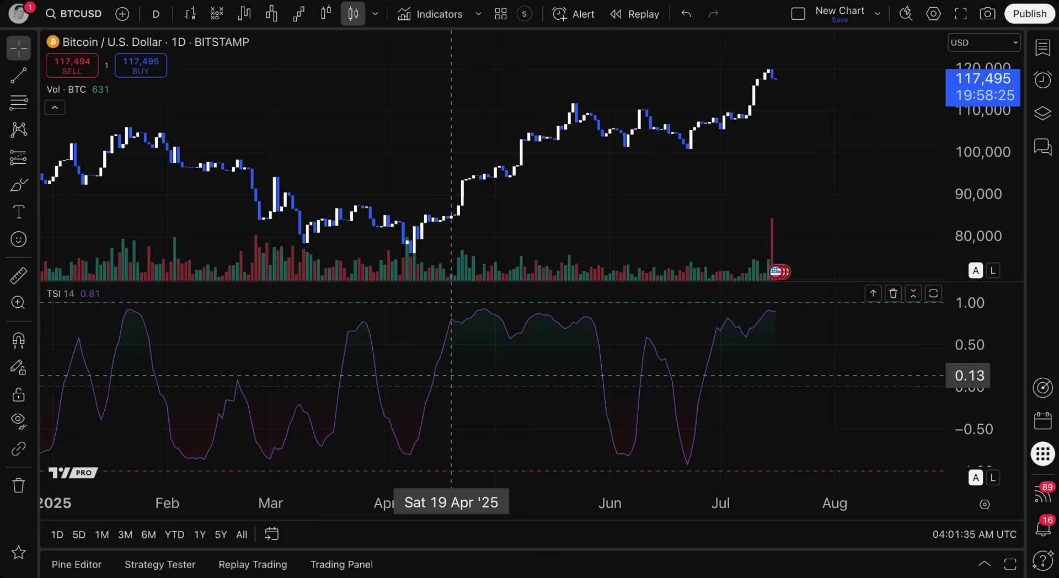
scroll(451, 376, "down", 2)
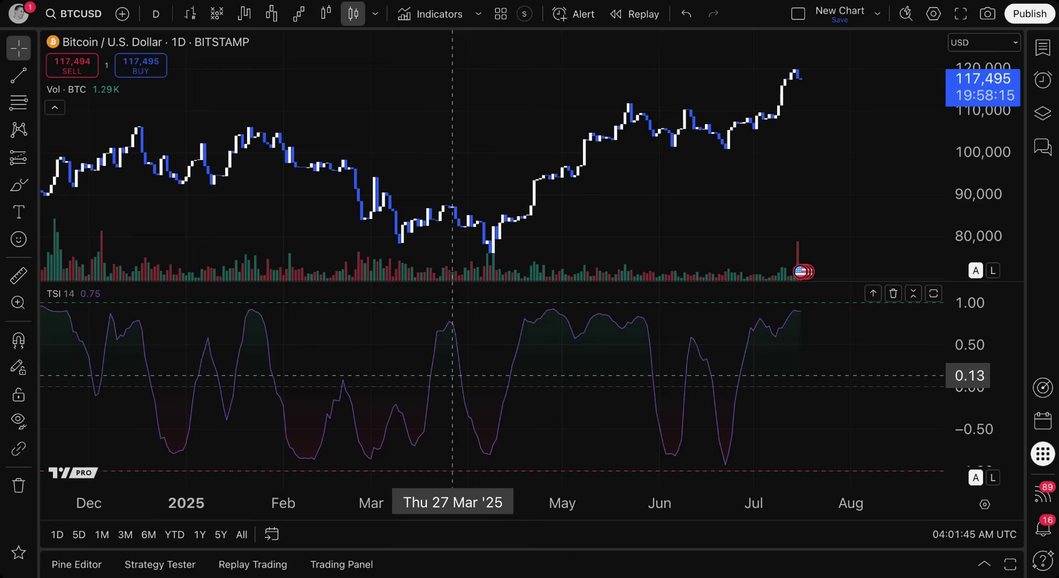
scroll(520, 296, "down", 2)
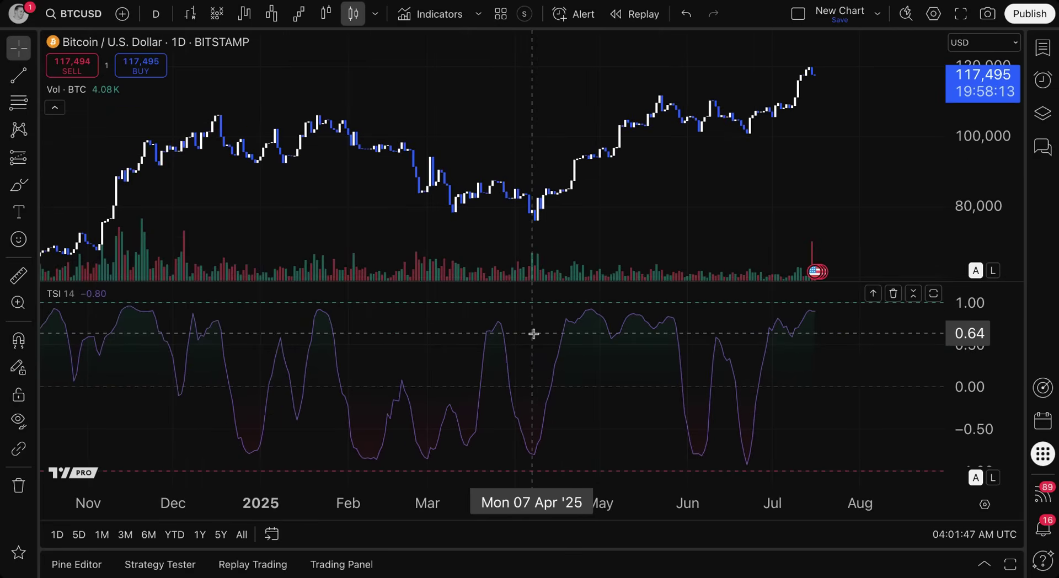
scroll(534, 333, "down", 1)
scroll(533, 333, "up", 3)
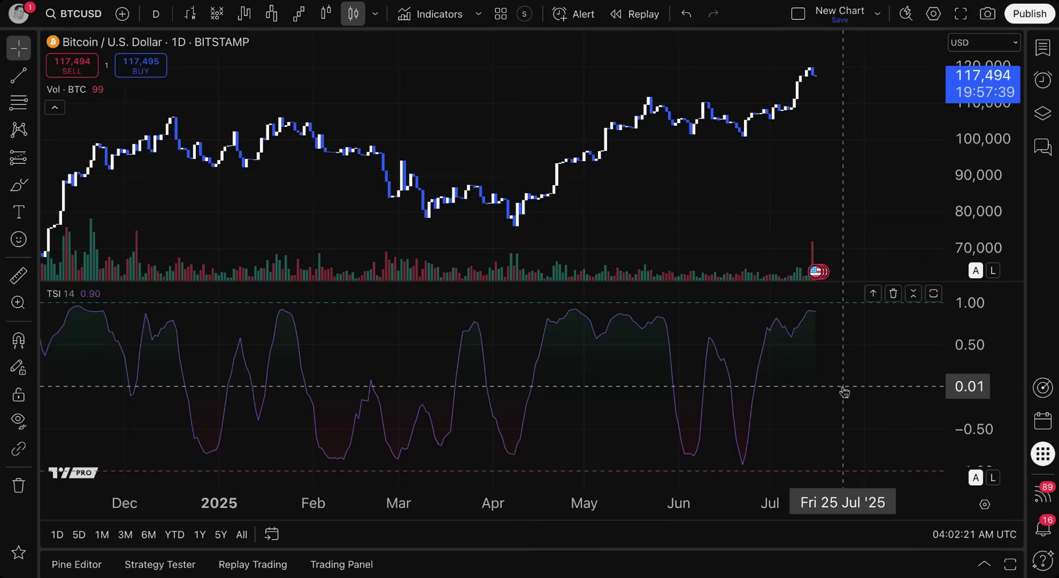
scroll(574, 139, "right", 5)
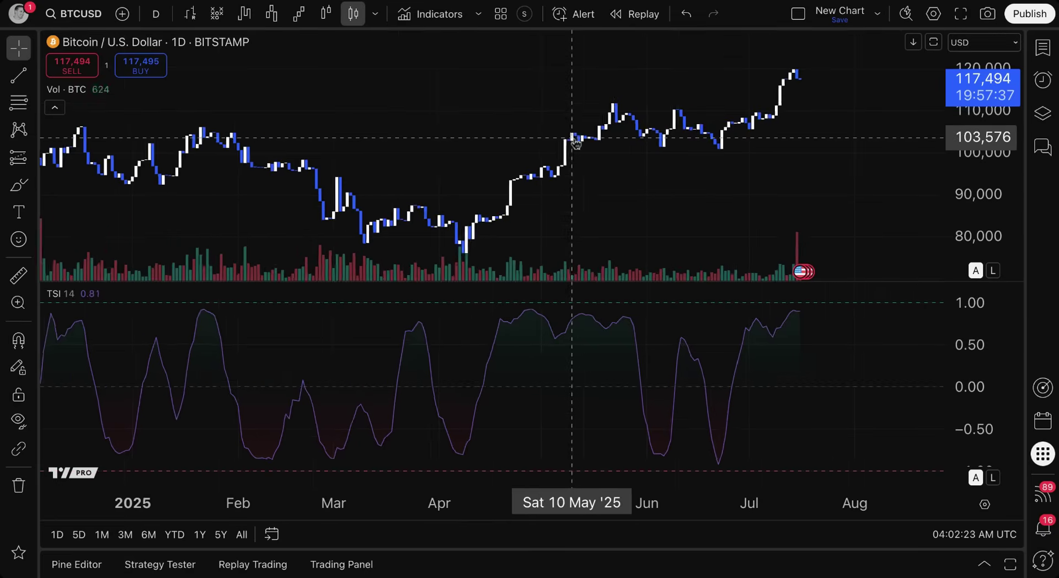
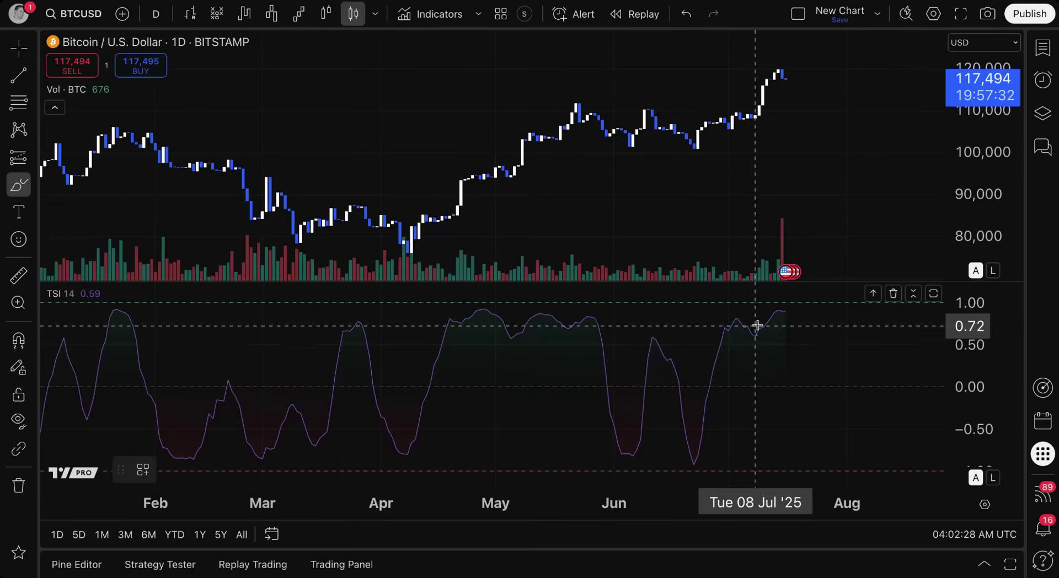
Brush red upward arrows along the July rise on both price and Trend Strength Index, and circle the indicator's late-June low.
mouse_move(759, 350)
left_mouse_down()
mouse_move(787, 322)
mouse_move(795, 332)
left_mouse_up()
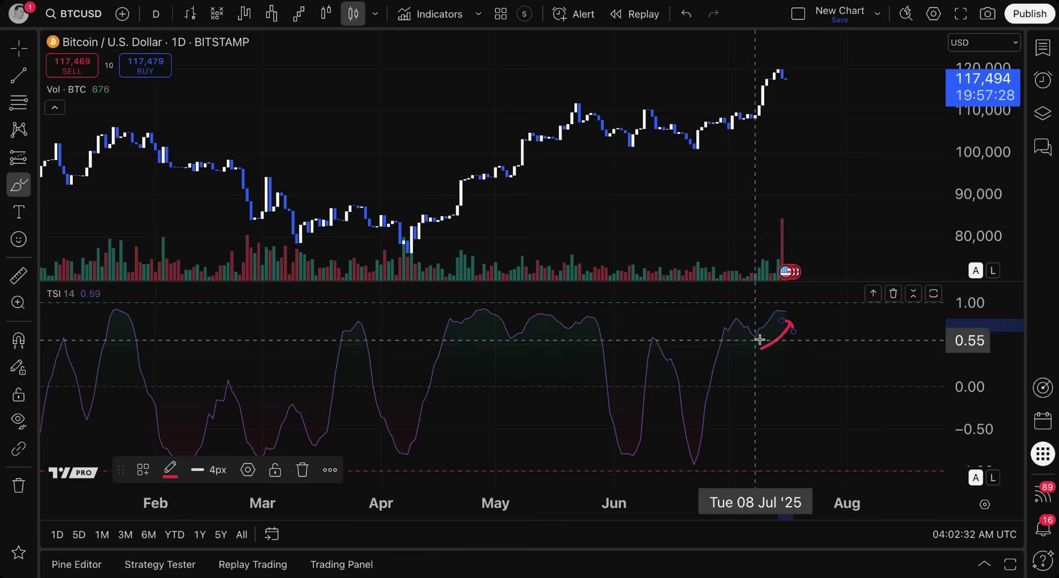
mouse_move(759, 118)
left_mouse_down()
mouse_move(807, 65)
mouse_move(812, 88)
left_mouse_up()
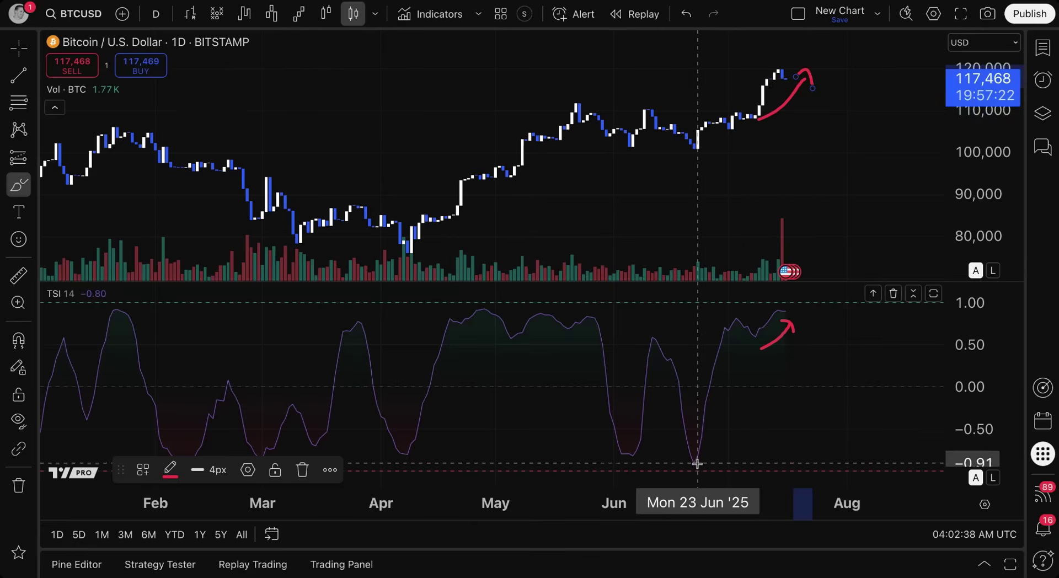
mouse_move(685, 465)
left_mouse_down()
mouse_move(692, 453)
mouse_move(704, 458)
mouse_move(696, 454)
left_mouse_up()
Brush a red downward arrow along the June price decline and undo it.
mouse_move(653, 103)
left_mouse_down()
mouse_move(694, 137)
mouse_move(699, 128)
left_mouse_up()
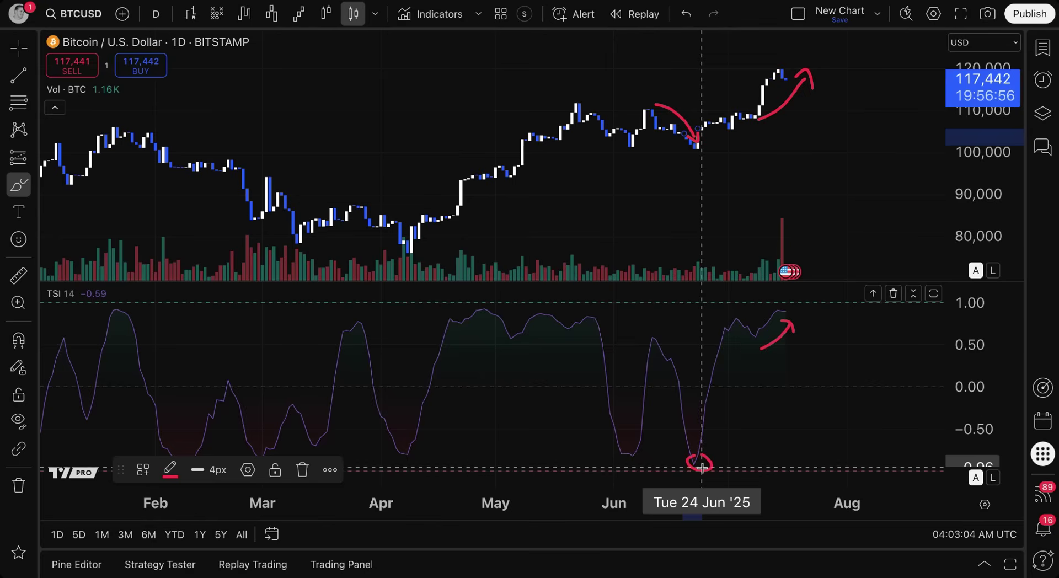
key("ctrl+z")
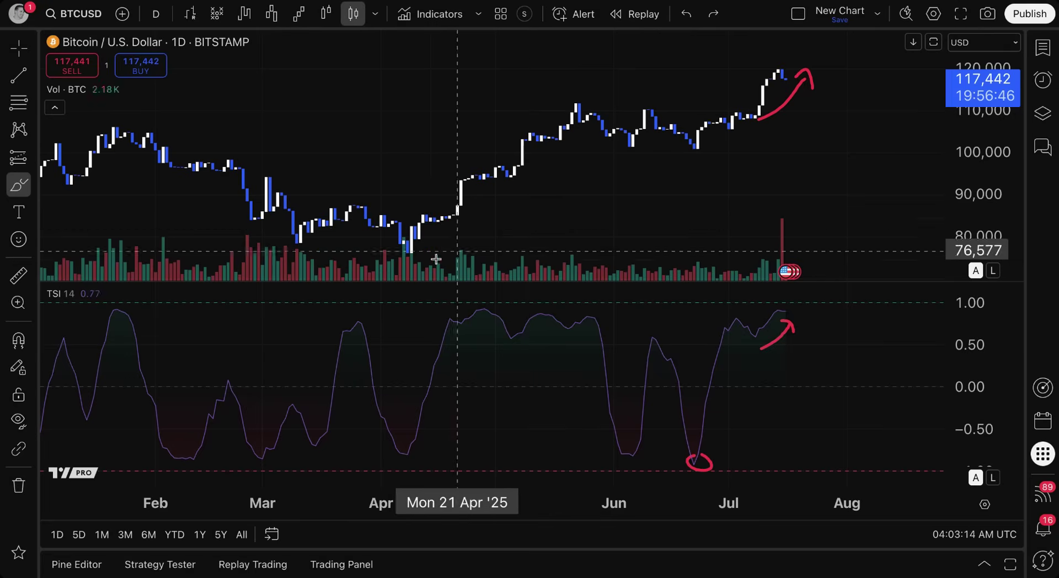
Enlarge the Trend Strength Index pane and compress its vertical scale to fit the range from -1.00 to 1.00.
left_click_drag(352, 282, 355, 255)
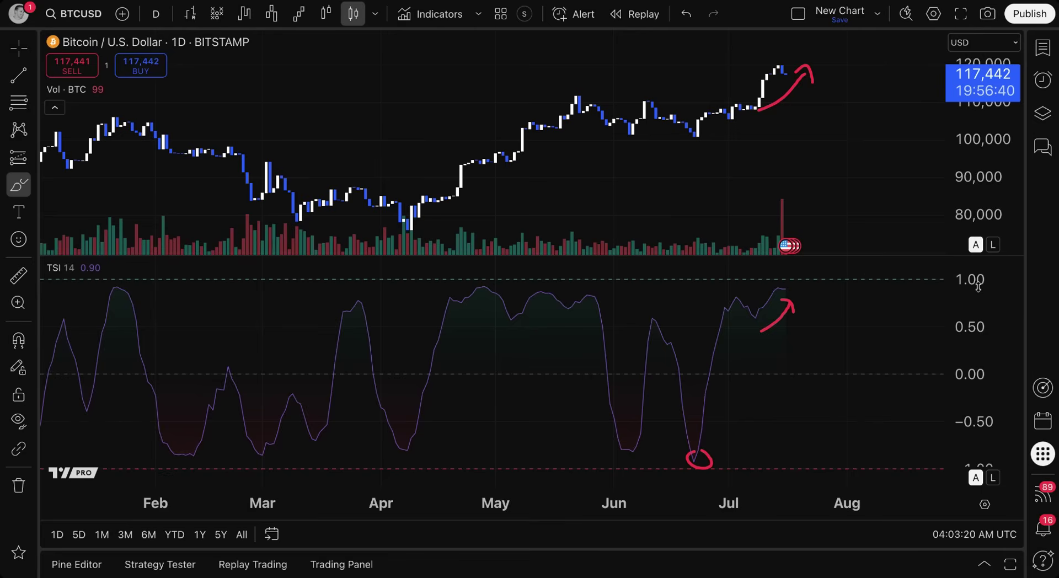
left_click_drag(978, 289, 974, 374)
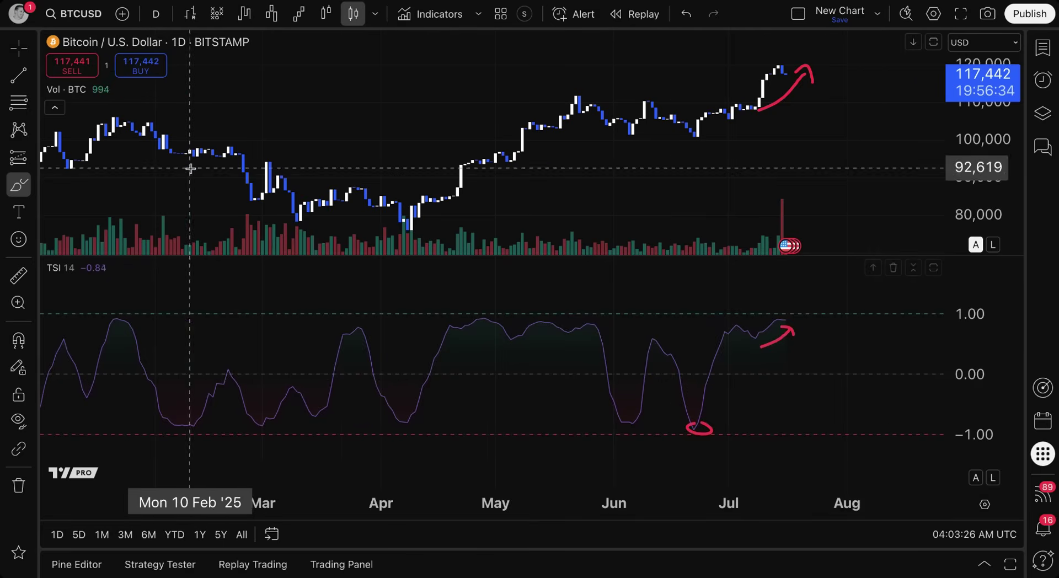
Open the Trend Strength Index source code, examine the ta.correlation calculation on line 5, and close the code editor.
left_click(133, 273)
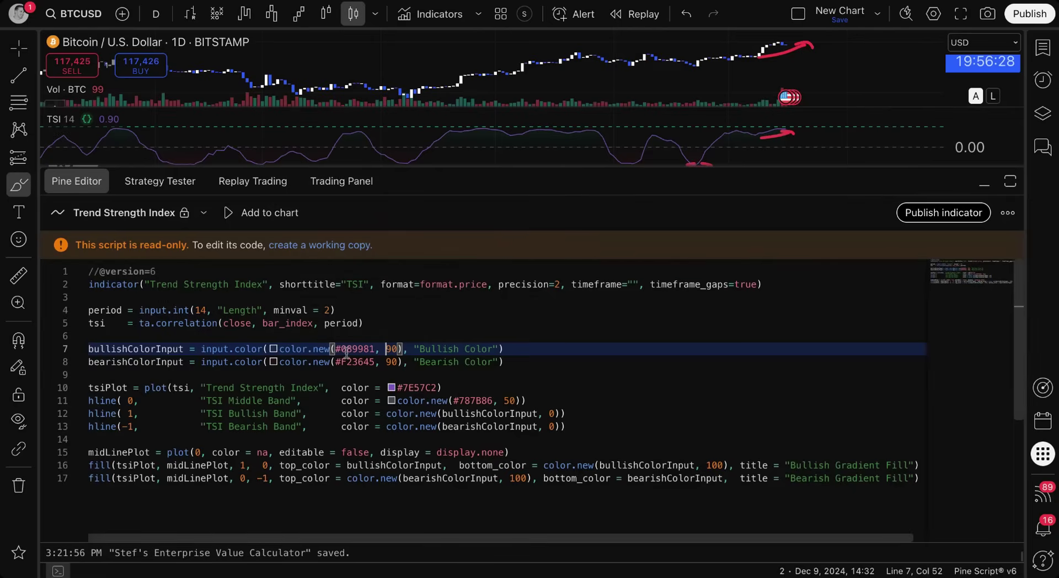
scroll(359, 396, "right", 1)
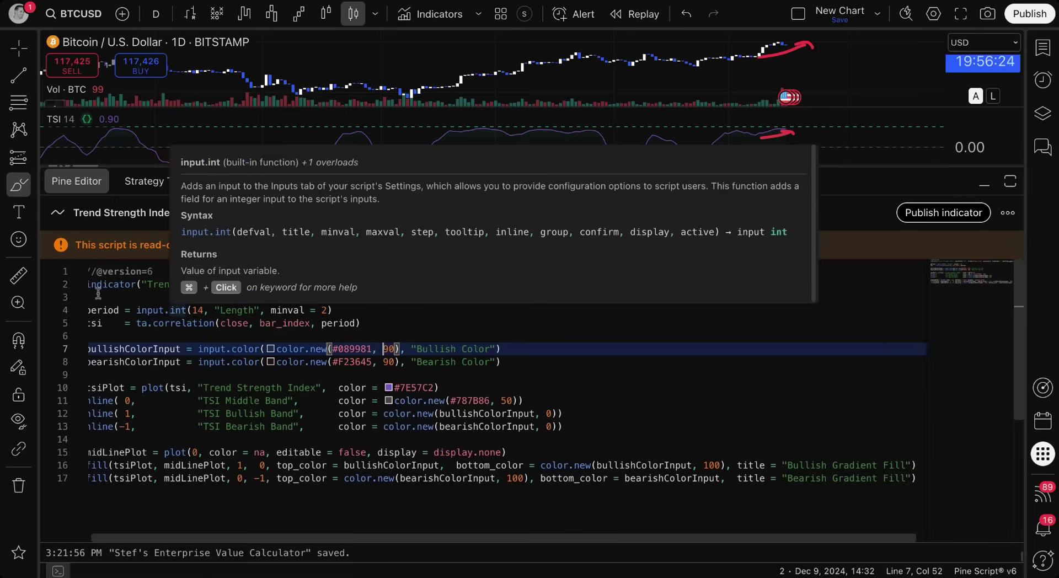
scroll(120, 323, "left", 1)
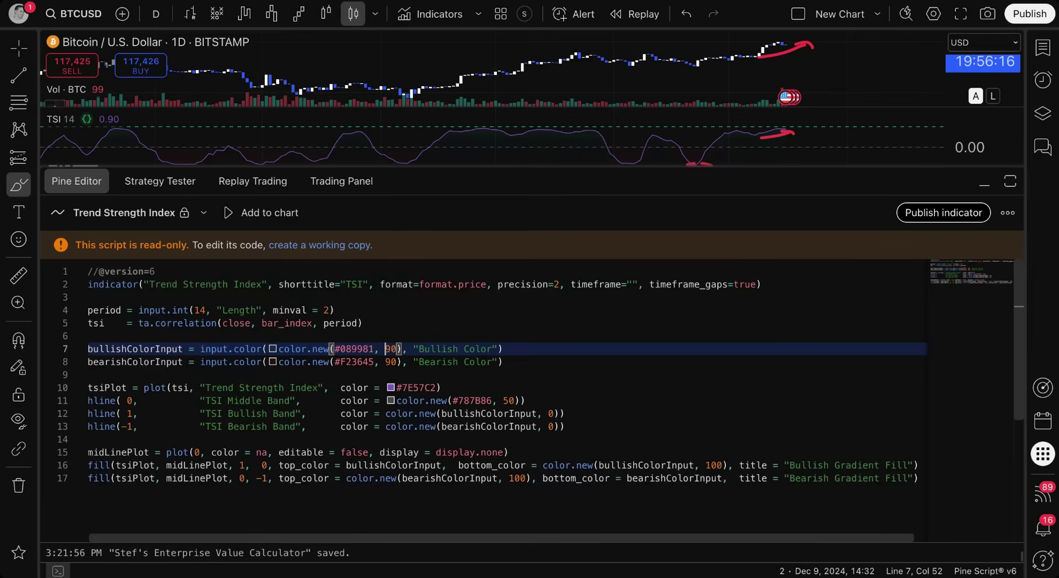
scroll(497, 375, "down", 2)
scroll(496, 375, "up", 2)
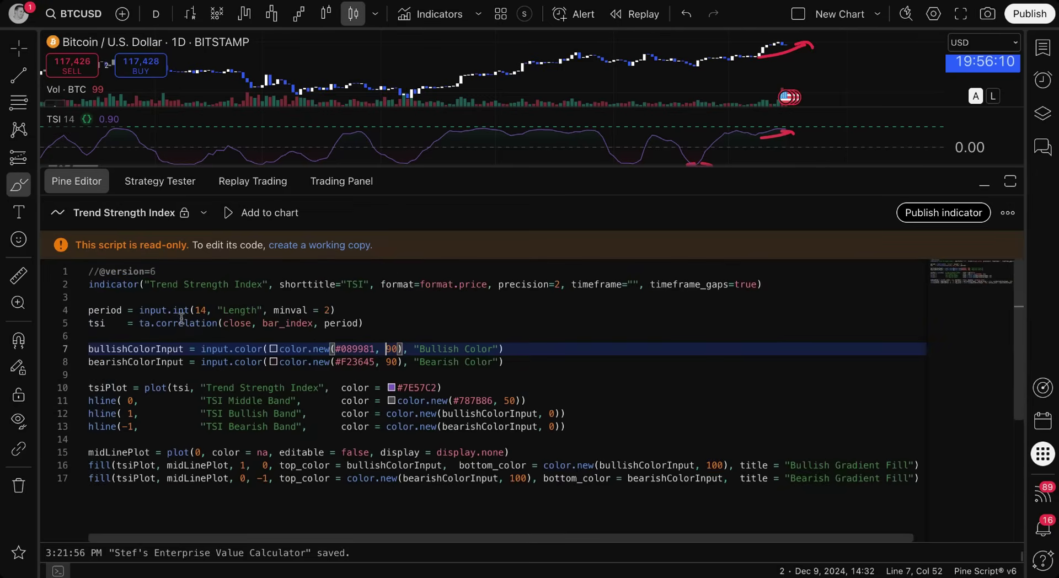
left_click(139, 324)
left_click_drag(140, 324, 217, 322)
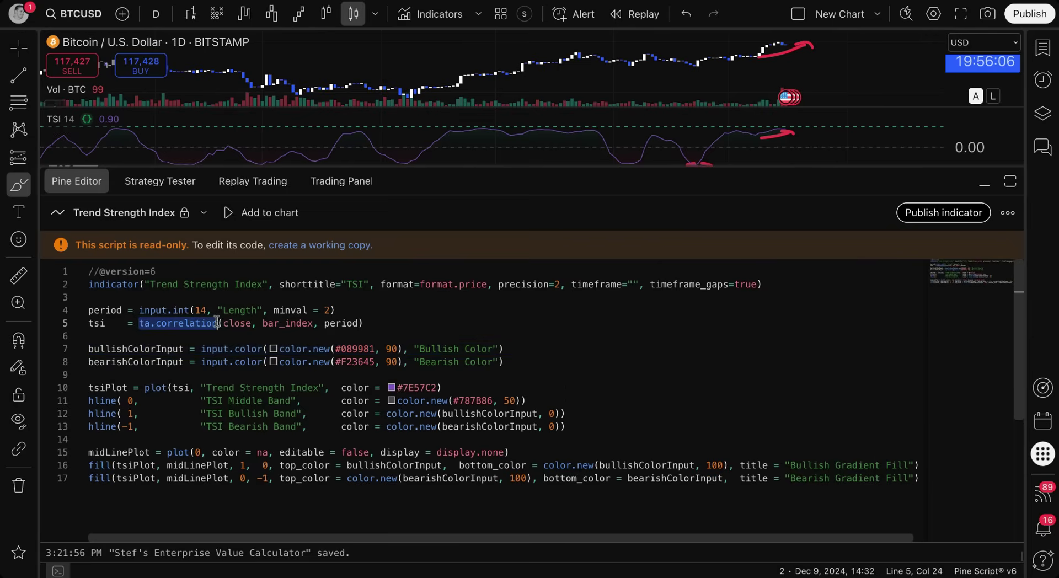
left_click(77, 182)
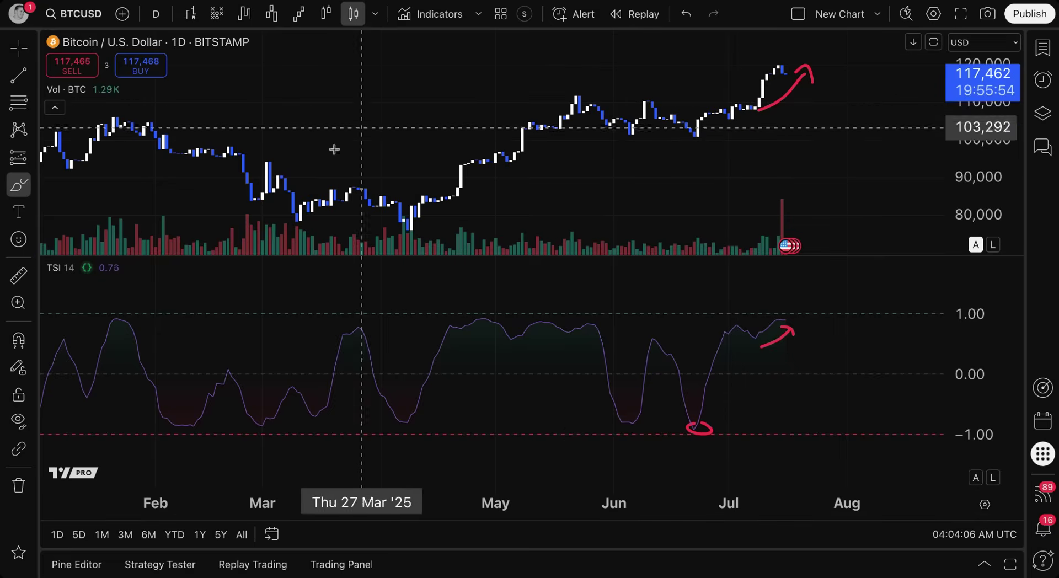
Open the Trend Strength Index input settings, move the dialog away from the recent bars, and close it.
mouse_move(74, 271)
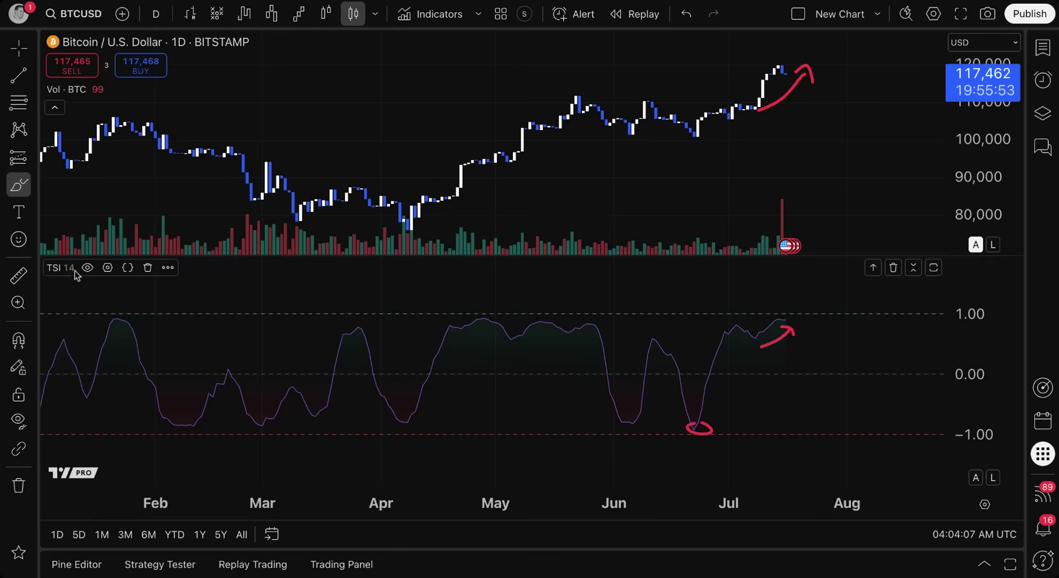
left_click(108, 268)
left_click_drag(508, 108, 258, 119)
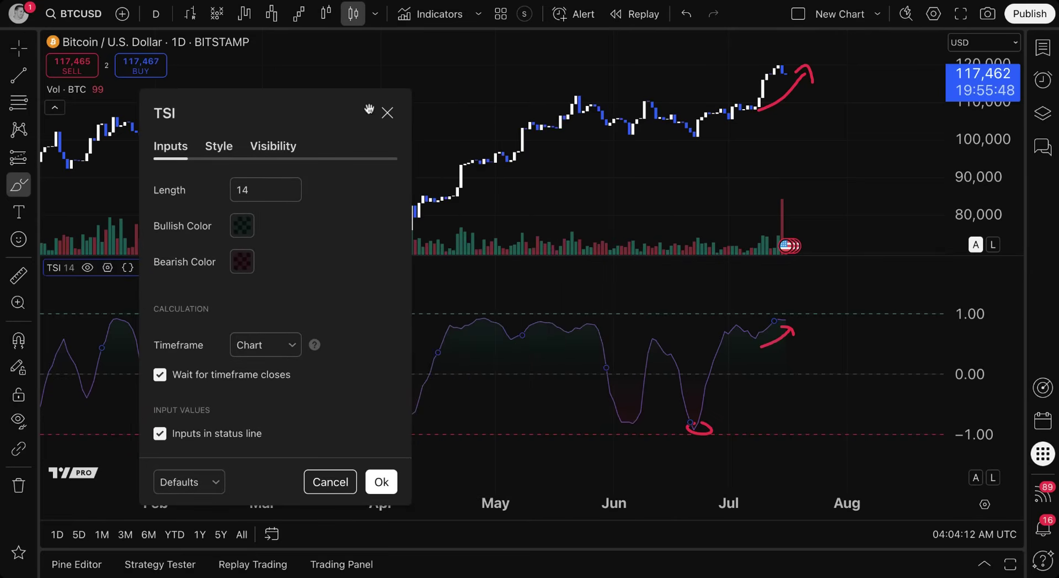
left_click(387, 113)
Search the indicator library for "trend strength" and open the help article on the built-in Trend Strength Index.
left_click(430, 16)
type("t")
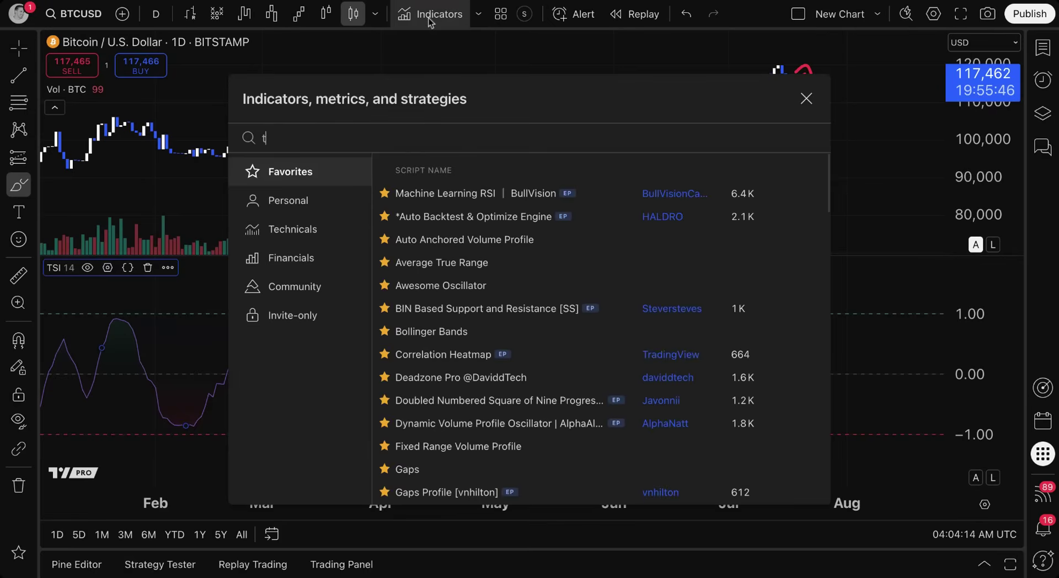
type("rend strength")
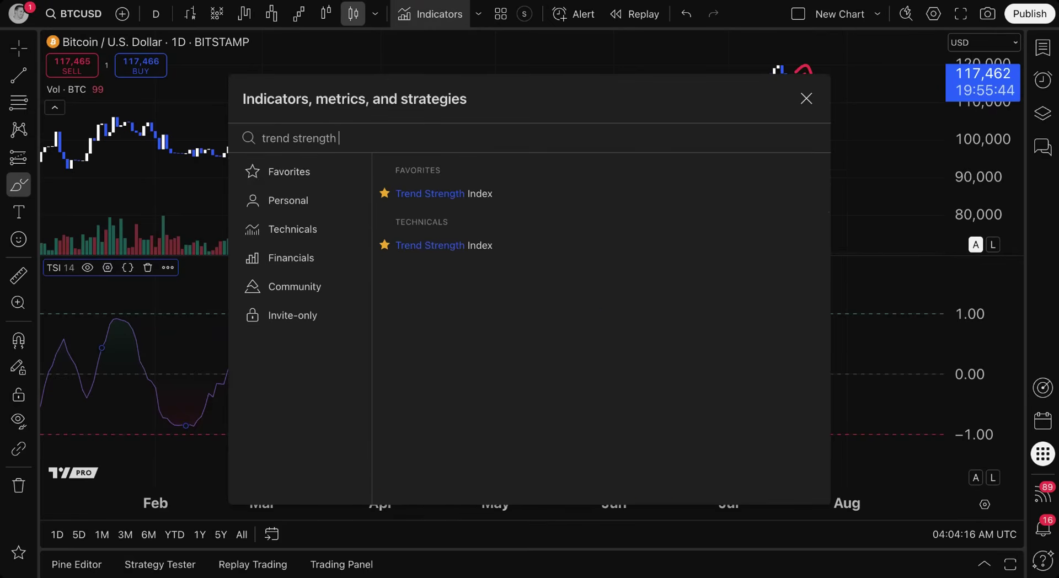
left_click(808, 244)
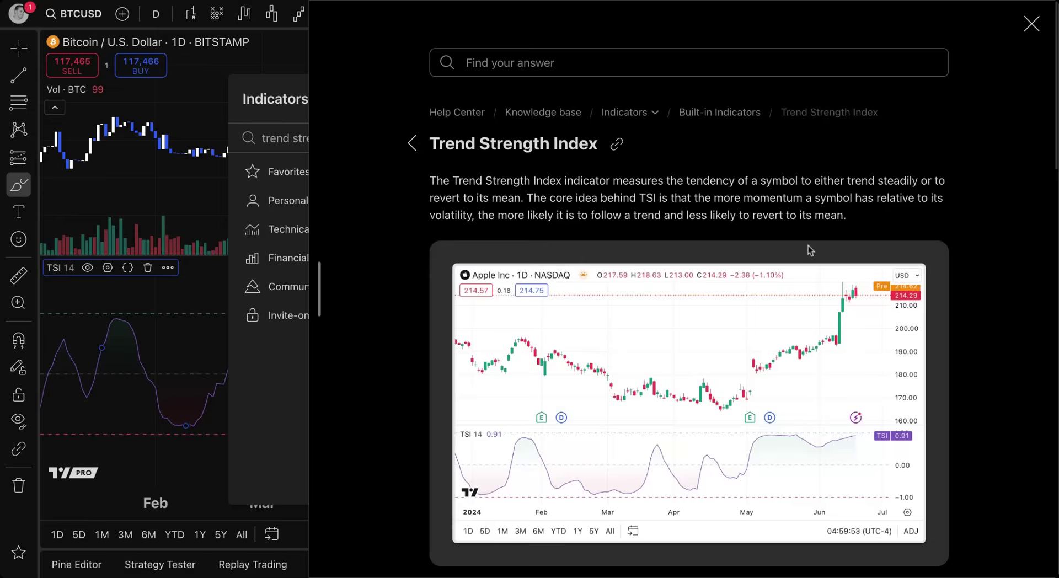
Read the article's explanation of the Pearson correlation between closing prices and bar index, and close the article and indicator library.
scroll(774, 353, "down", 6)
scroll(773, 353, "down", 2)
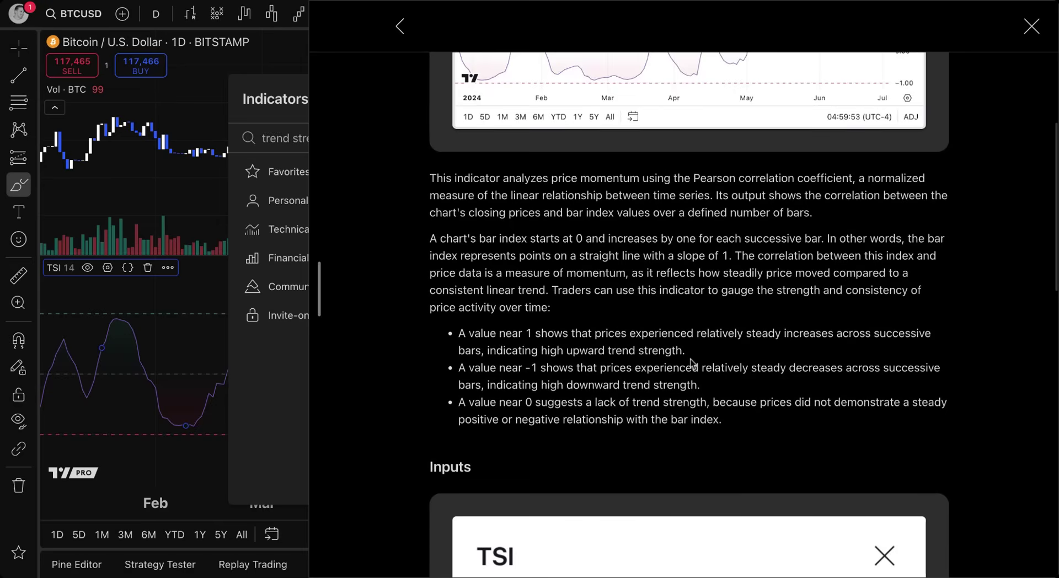
scroll(690, 359, "down", 1)
scroll(690, 331, "up", 6)
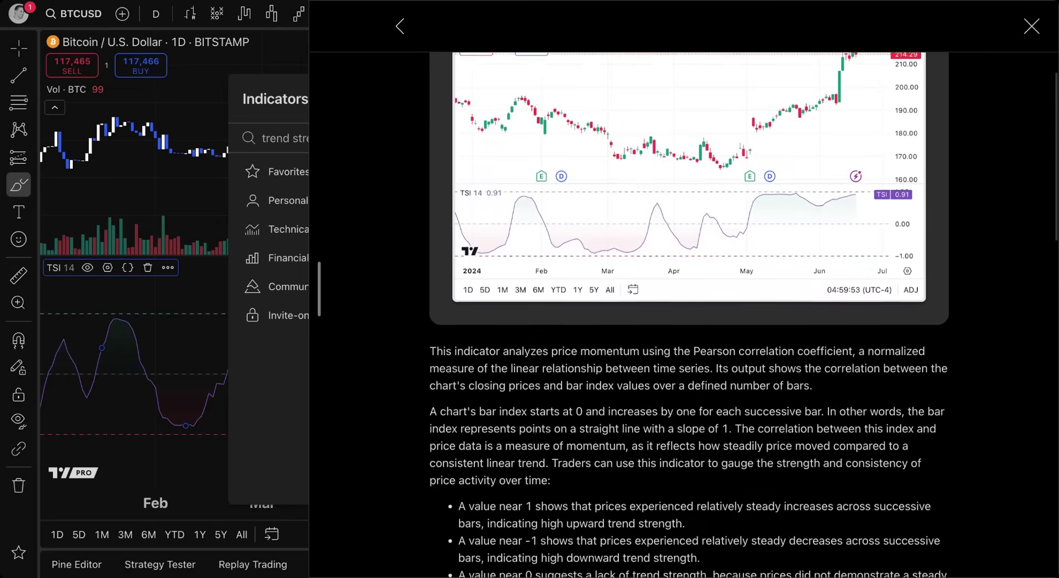
scroll(610, 420, "down", 3)
left_click_drag(429, 275, 851, 310)
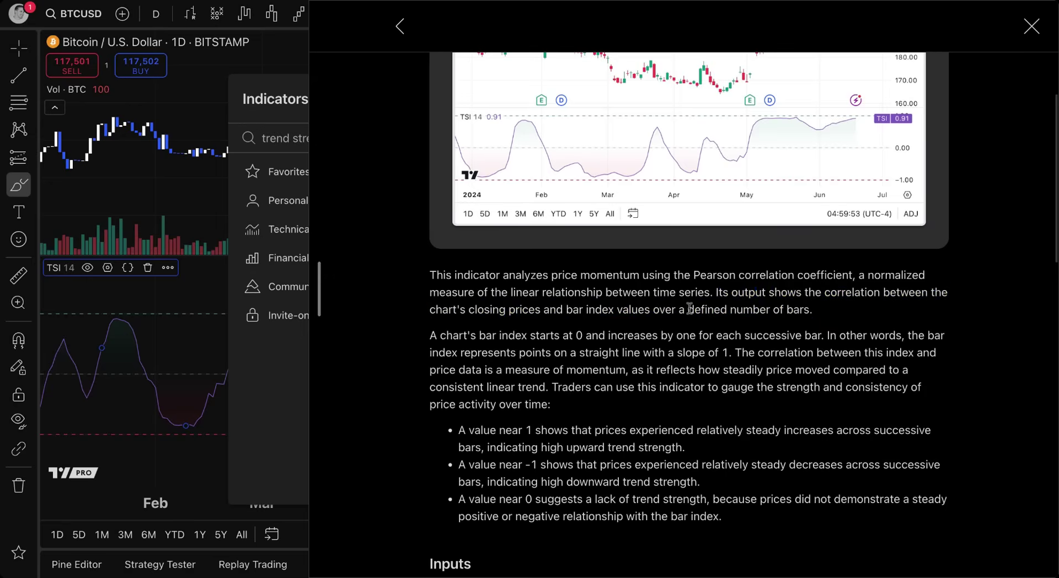
left_click_drag(688, 308, 822, 313)
left_click(1032, 26)
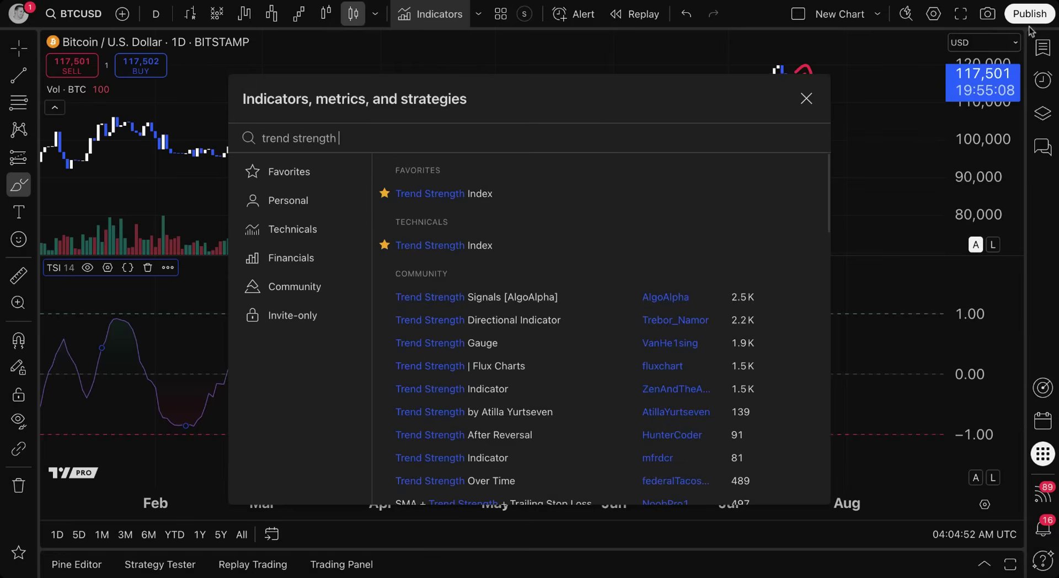
left_click(804, 98)
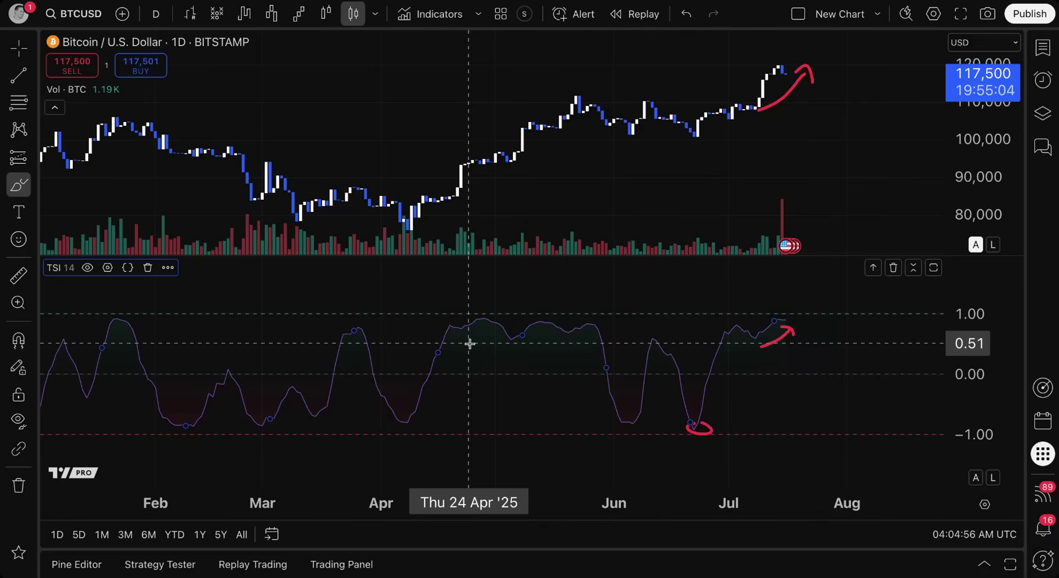
Set the Trend Strength Index length to 30 and apply the change.
left_click(113, 270)
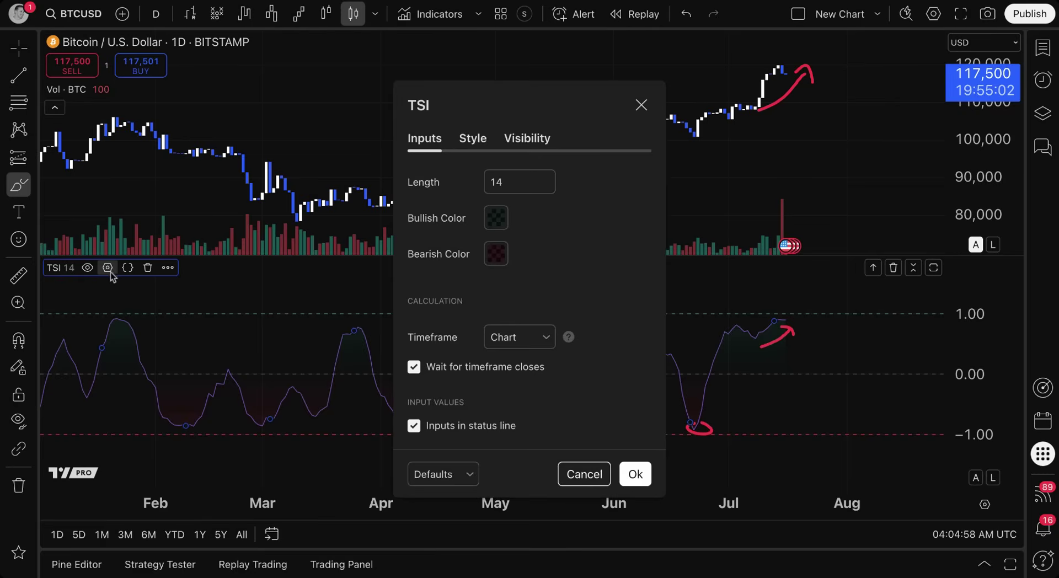
double_click(504, 183)
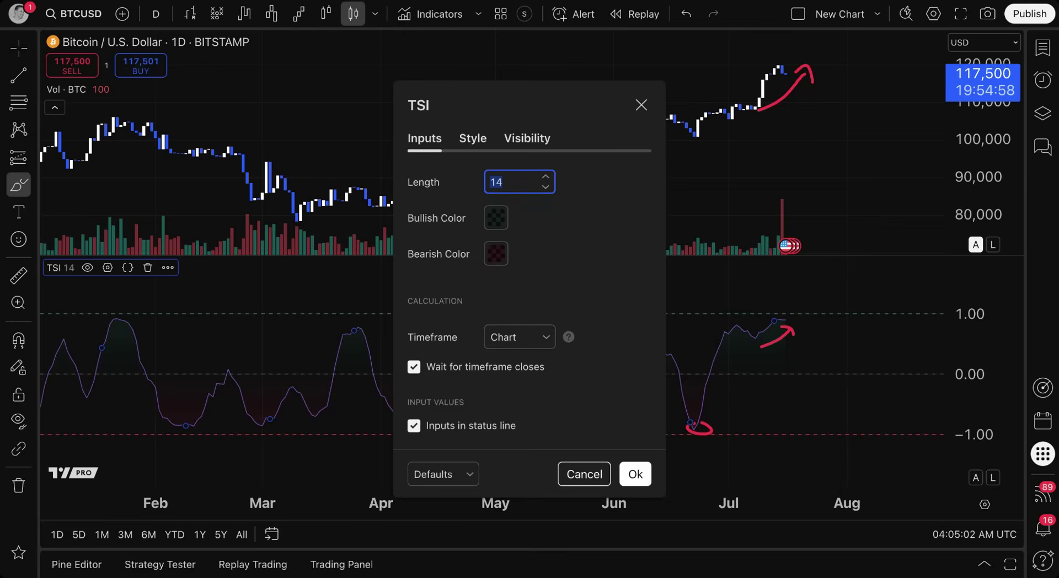
type("30")
left_click(587, 240)
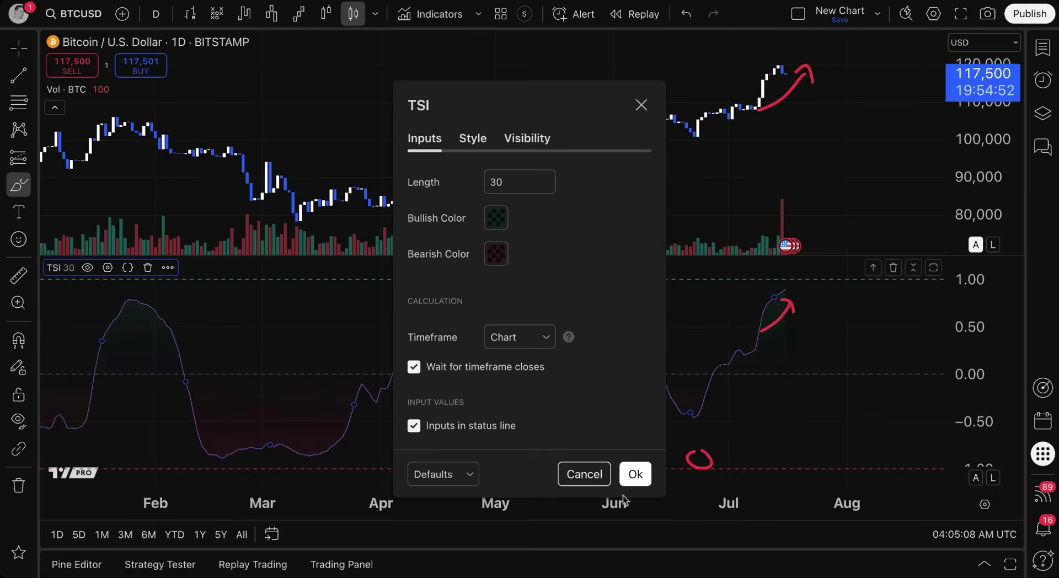
left_click(634, 475)
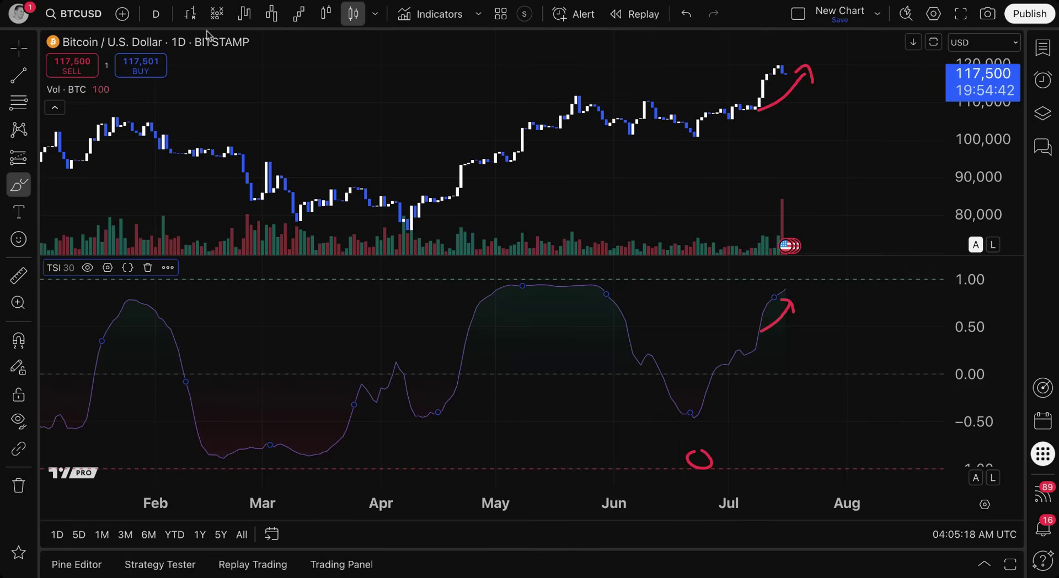
Reopen the Trend Strength Index settings, re-enter 30 as the length, and apply it again.
left_click(107, 268)
double_click(494, 176)
type("30")
left_click(635, 473)
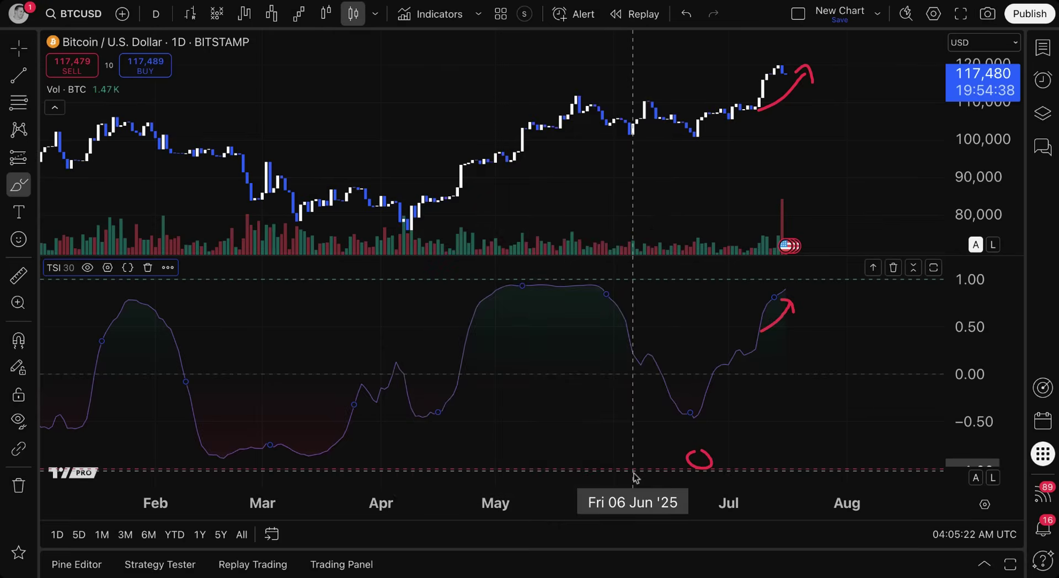
Set the Trend Strength Index length to 5, apply it, and keep the chart on the 1 day interval.
left_click(108, 267)
double_click(496, 184)
type("2")
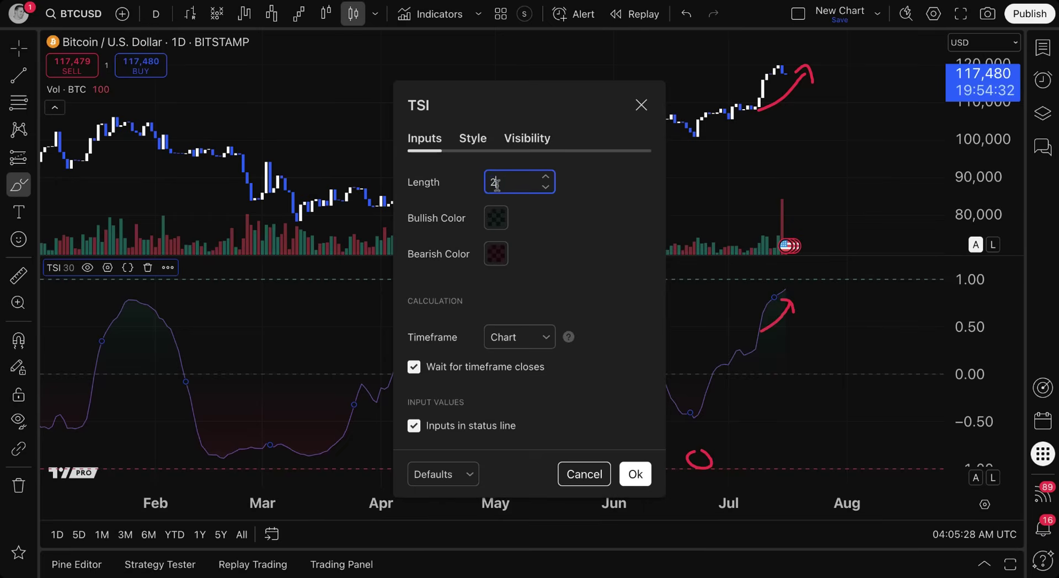
key("BackSpace")
type("5")
left_click(636, 474)
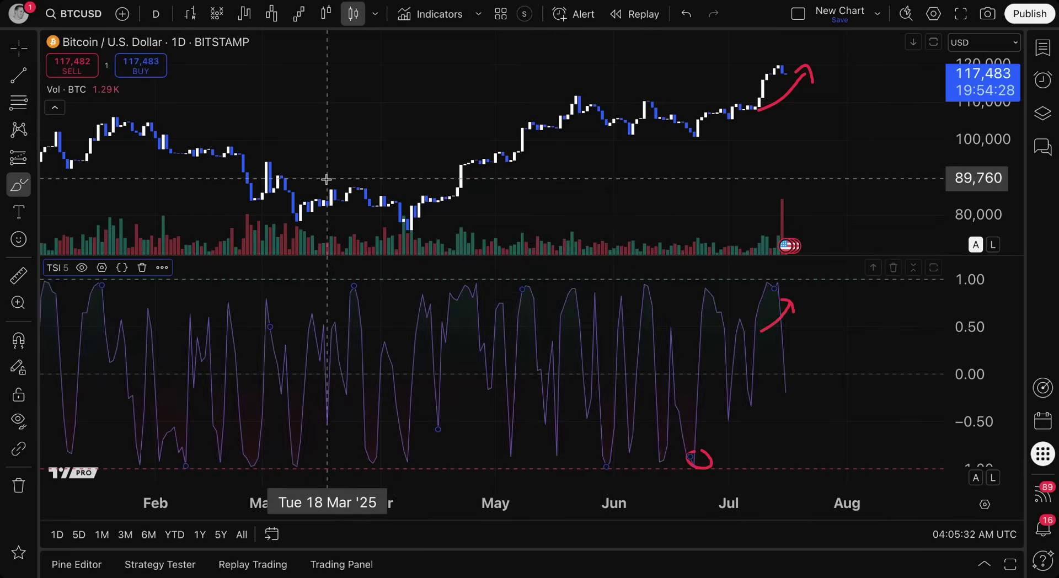
left_click(160, 25)
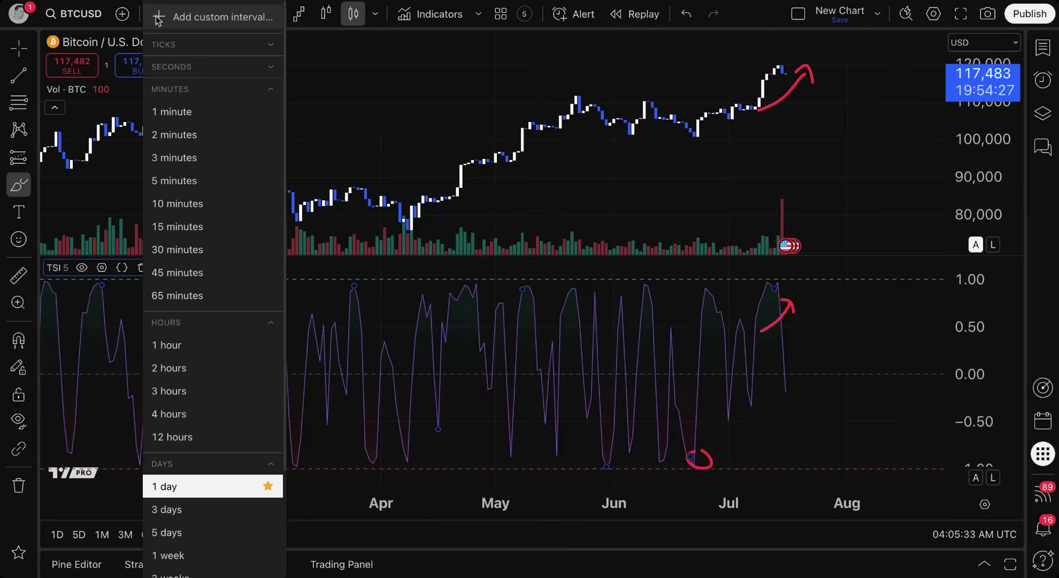
left_click(194, 479)
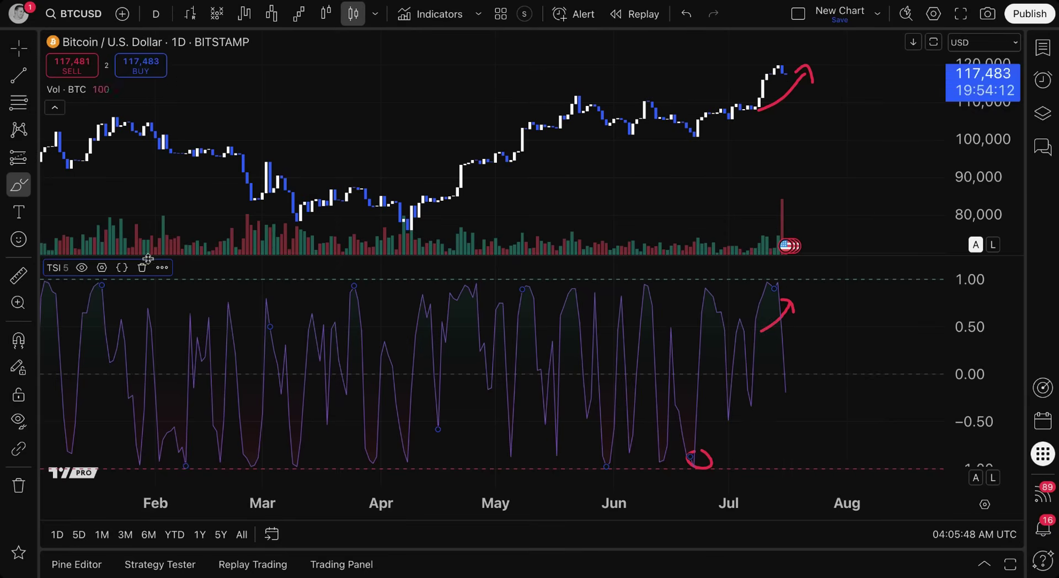
Set the Trend Strength Index length to 100 and apply the change.
left_click(101, 268)
left_click(496, 182)
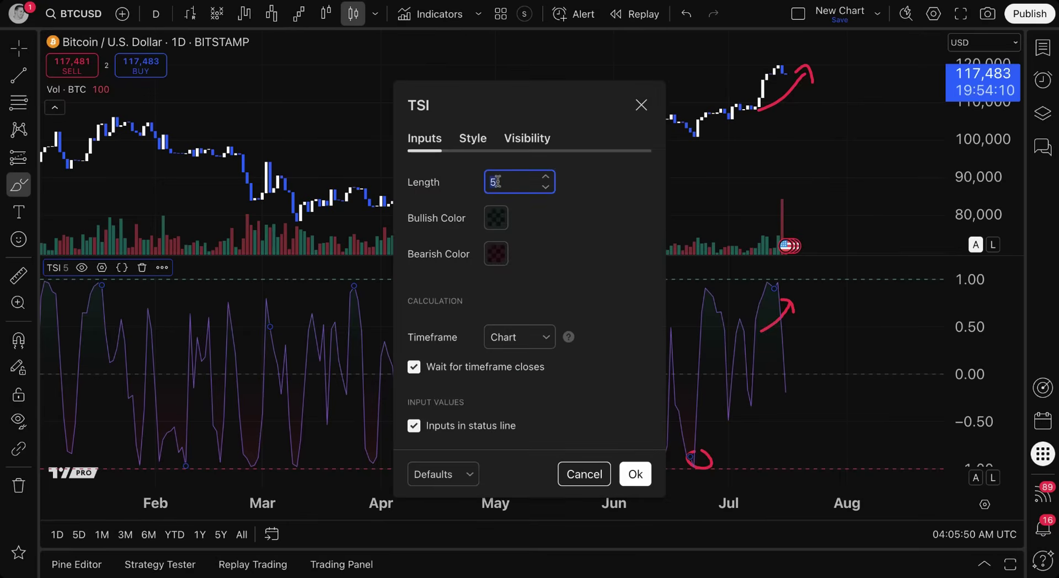
type("100")
left_click(634, 474)
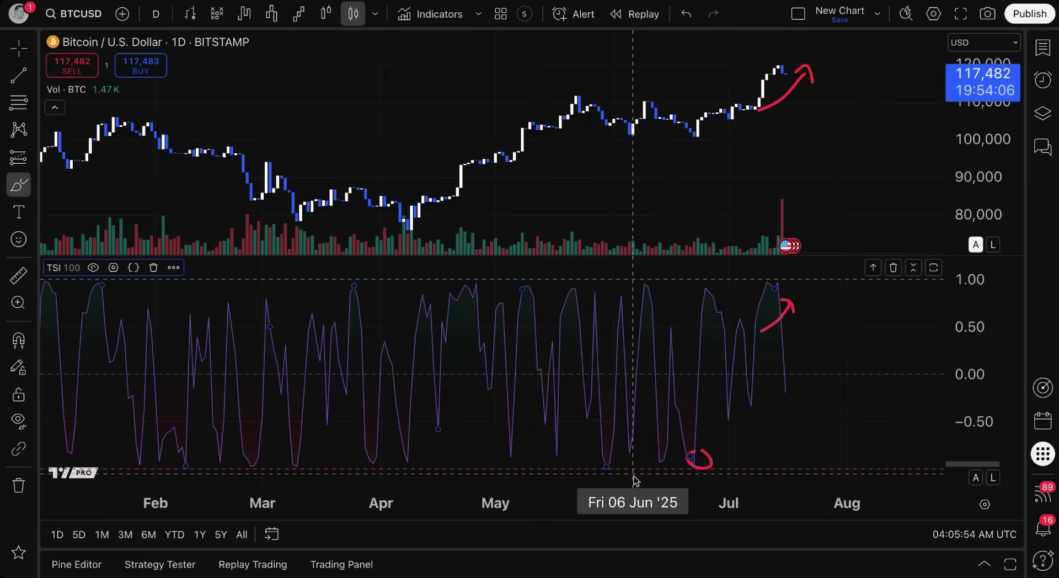
Switch the Bitcoin chart to the 1 minute interval and examine the Trend Strength Index curve.
left_click(156, 14)
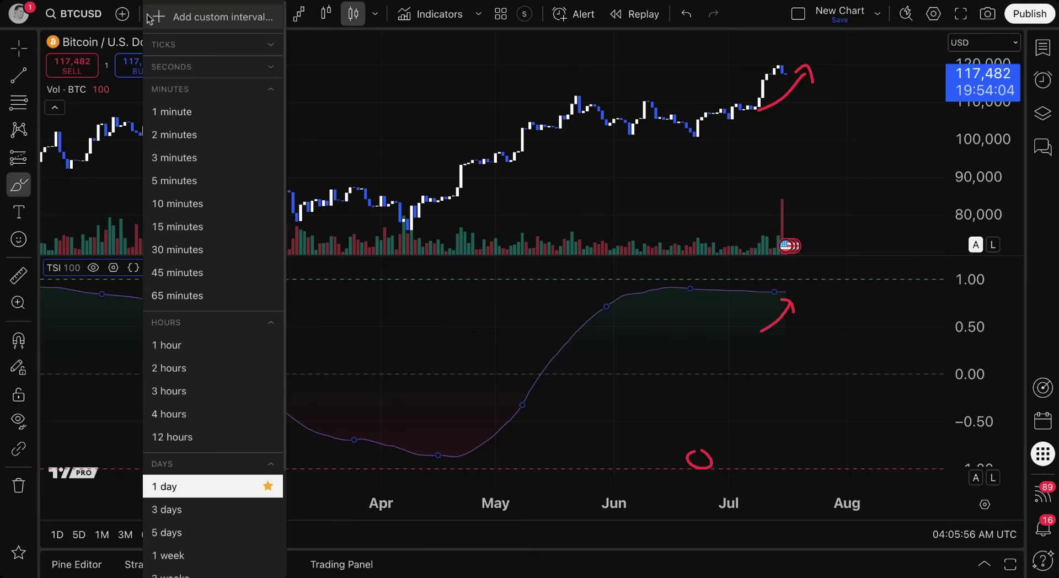
left_click(186, 112)
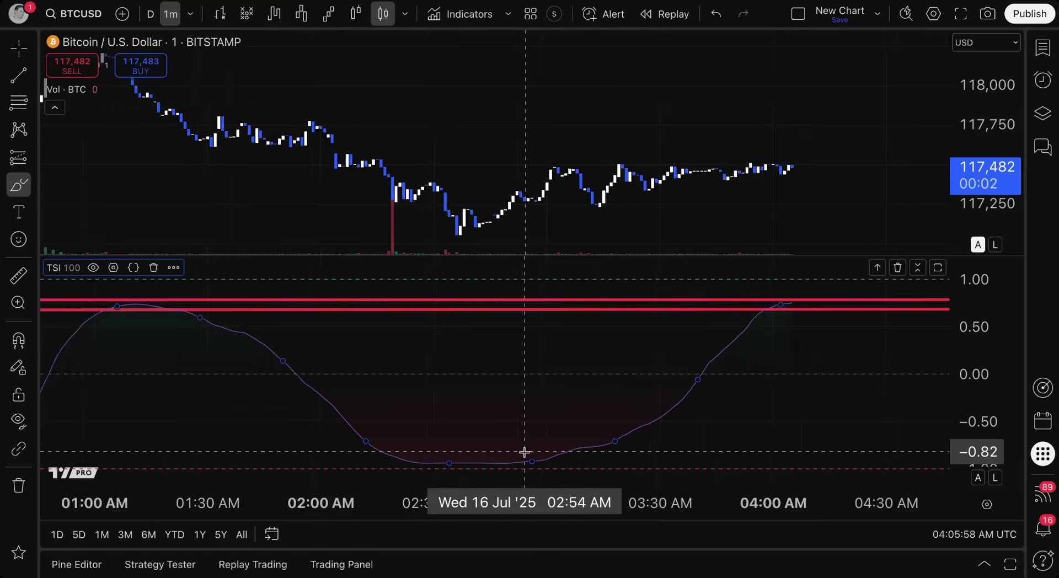
scroll(617, 374, "down", 2)
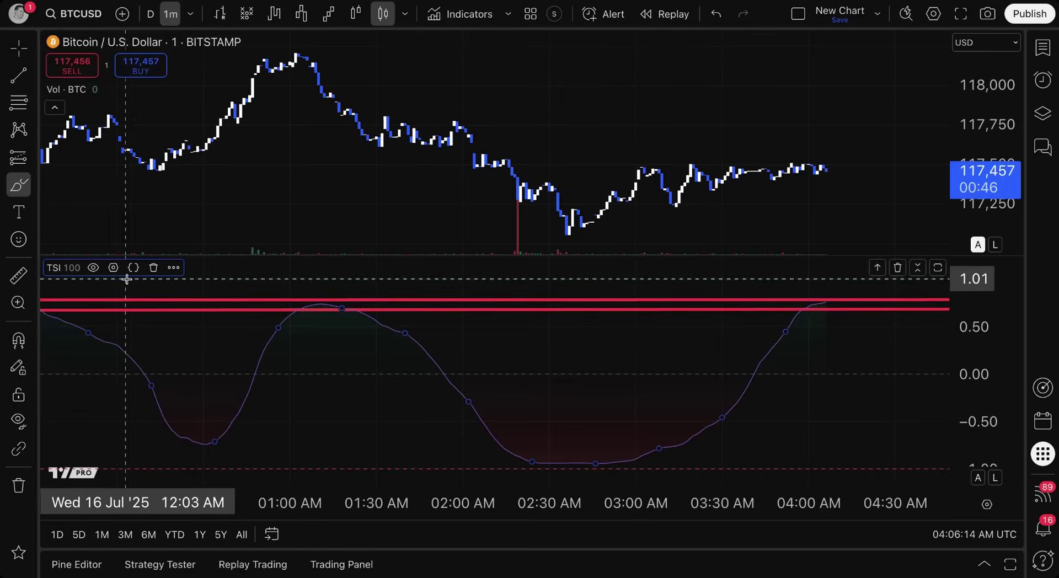
Check the indicator's length setting without changing it, and return the chart to the daily interval.
left_click(113, 268)
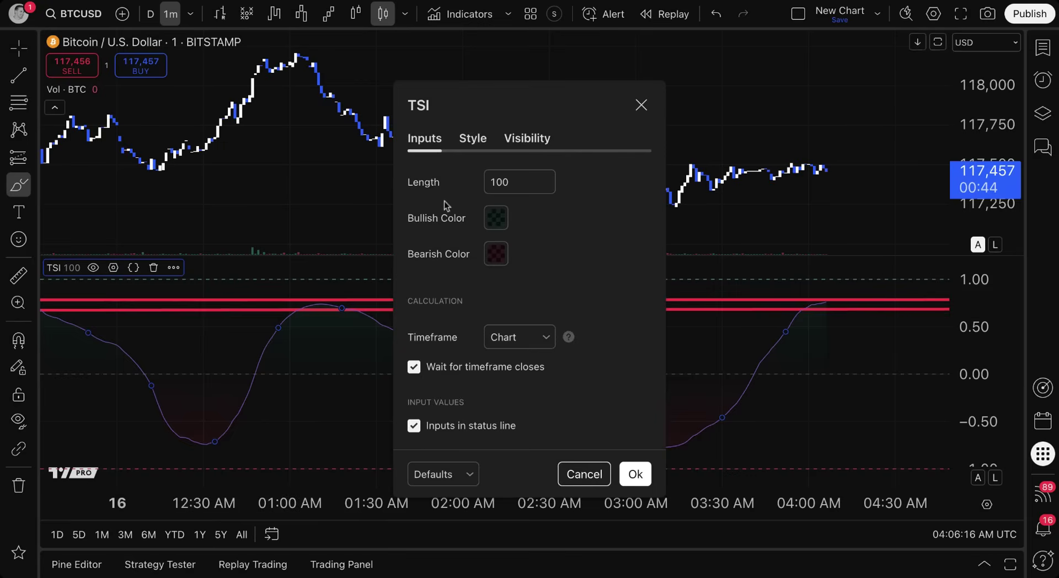
left_click(523, 182)
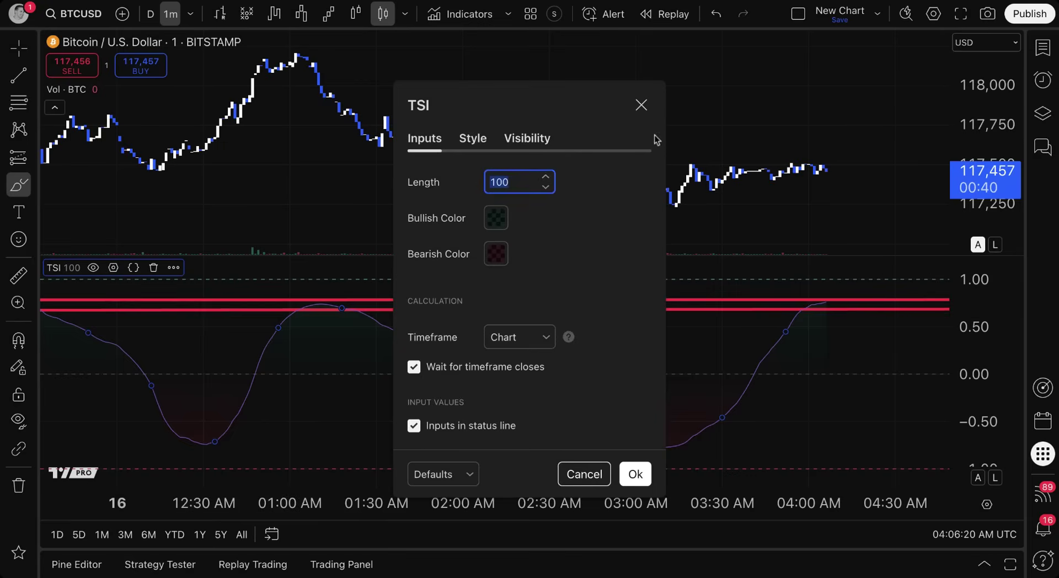
left_click(641, 105)
left_click(149, 20)
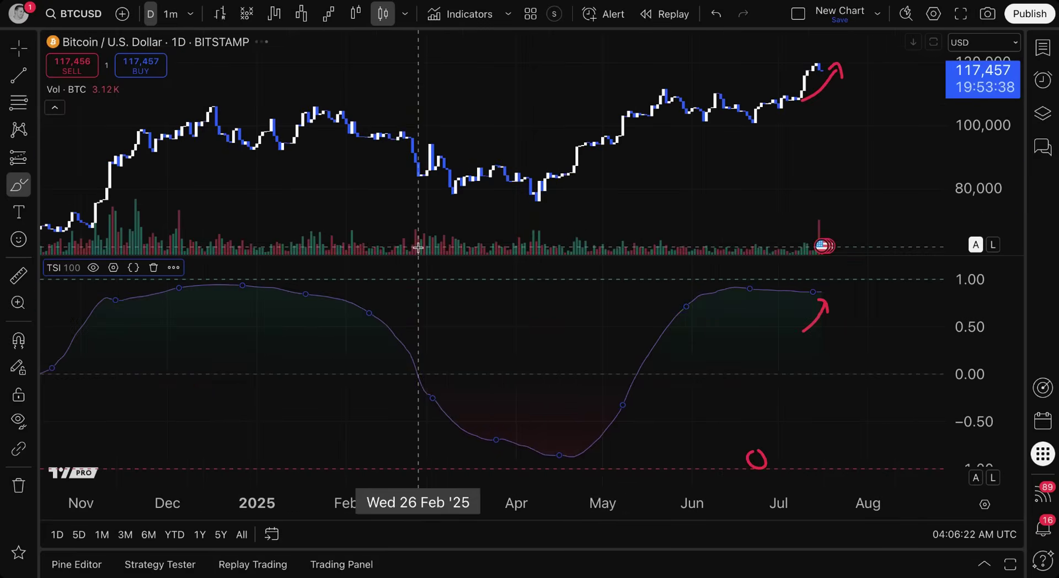
scroll(418, 295, "down", 5)
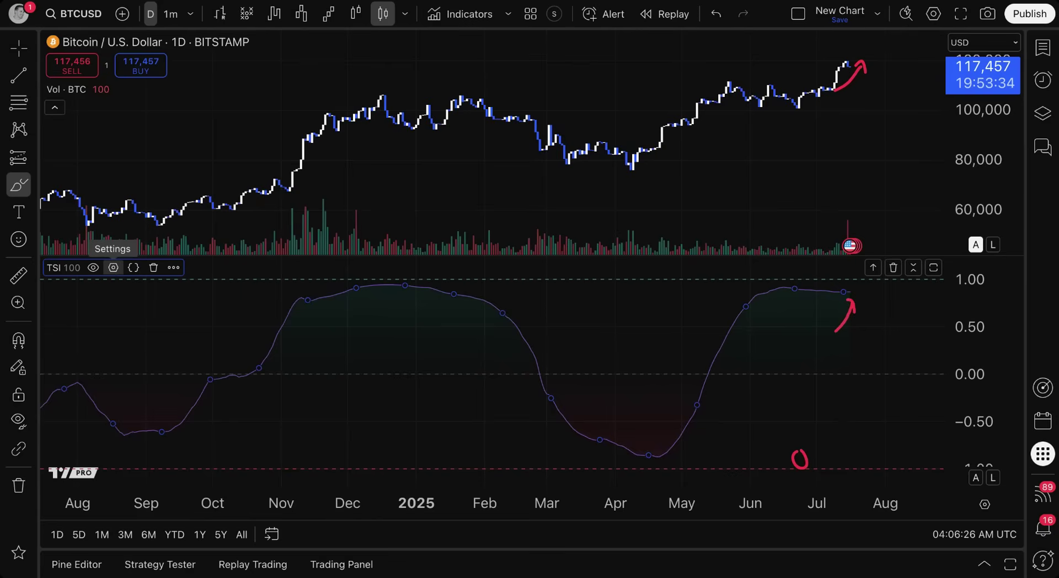
Look at the bullish and bearish color options in the Trend Strength Index settings and close them without changes.
left_click(113, 267)
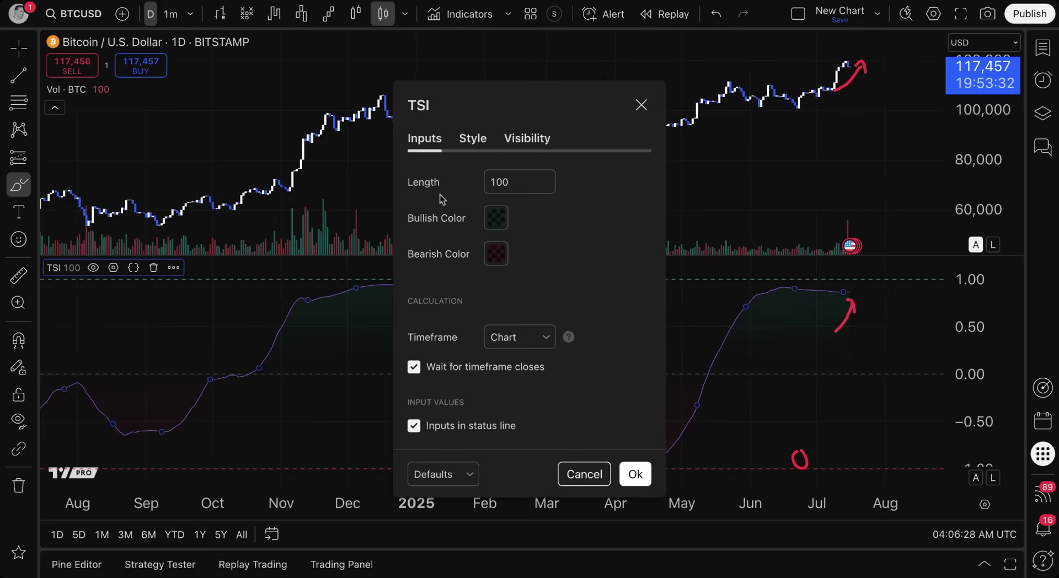
left_click(502, 220)
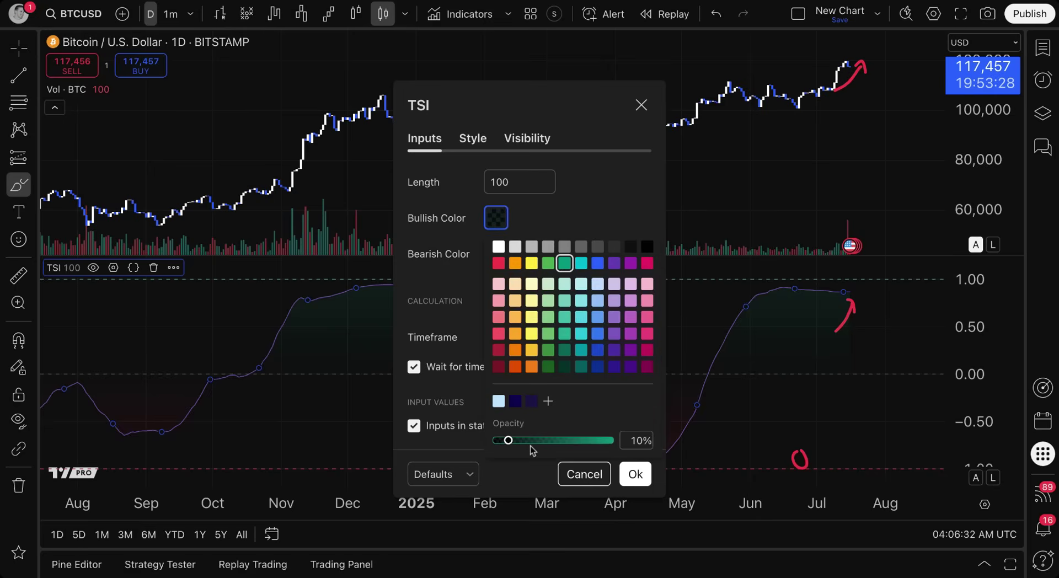
left_click(538, 216)
left_click(499, 258)
left_click(539, 229)
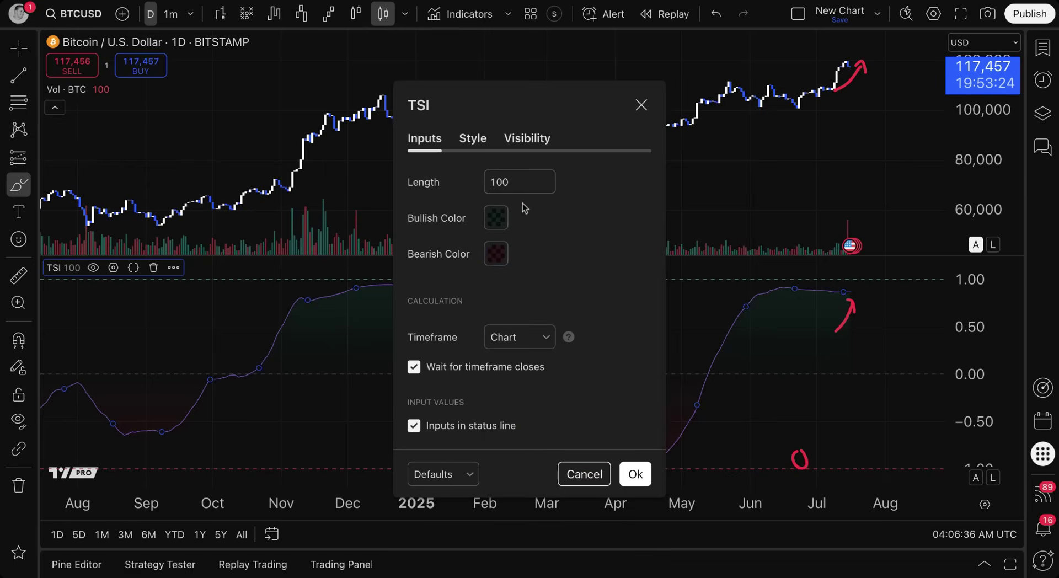
left_click(641, 105)
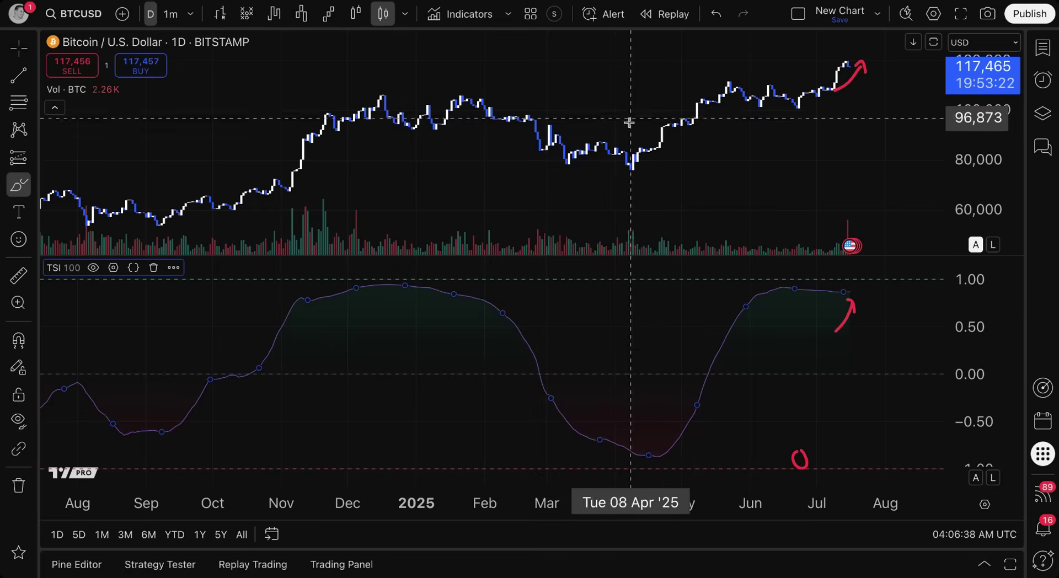
scroll(539, 336, "down", 5)
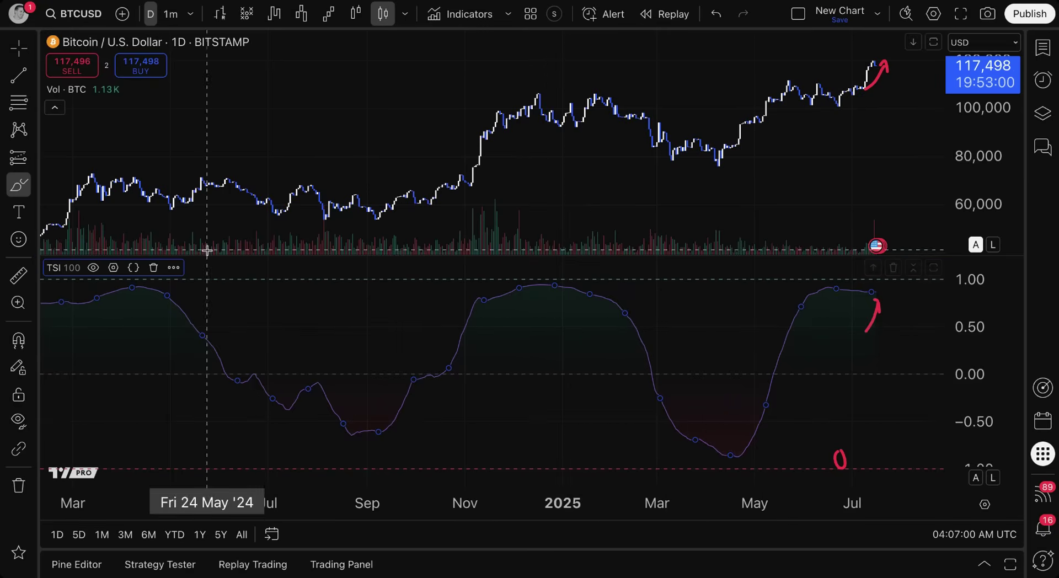
Raise the indicator's bullish color opacity to 96% and its bearish color opacity to 84%, and close the settings.
left_click(113, 268)
left_click(495, 218)
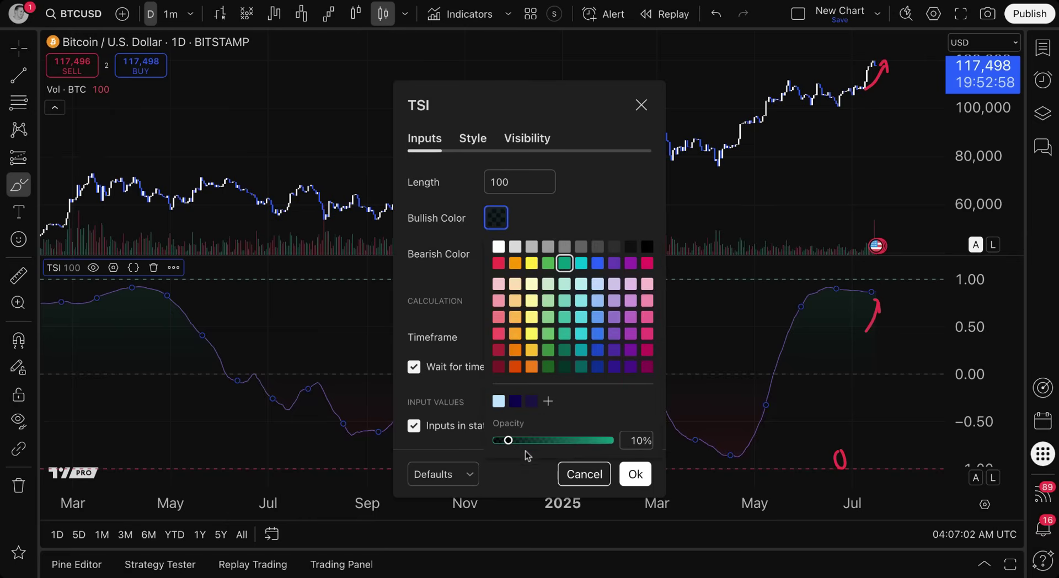
left_click_drag(512, 440, 605, 441)
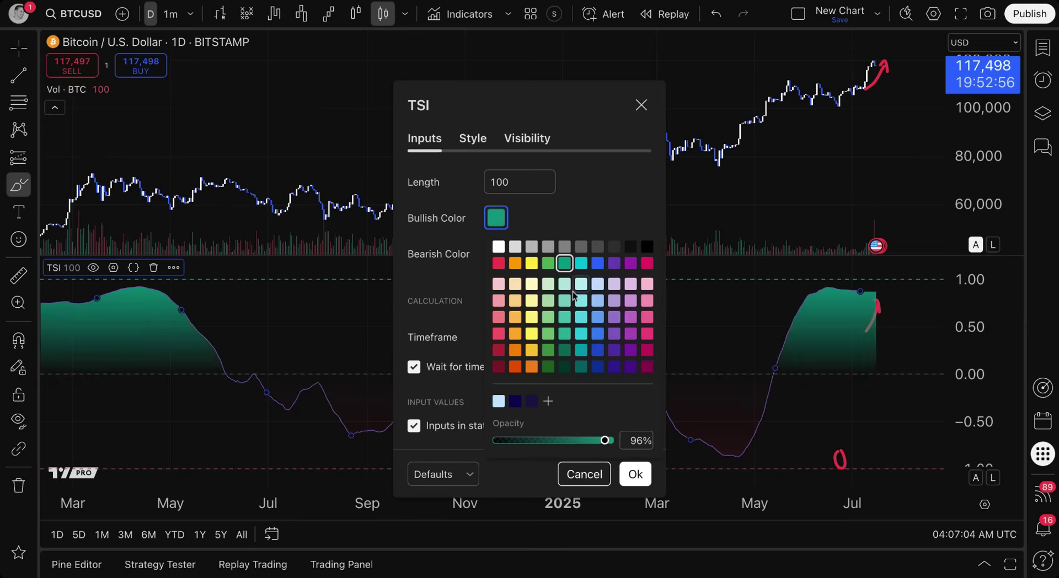
left_click(546, 205)
left_click(487, 262)
left_click_drag(508, 476, 591, 476)
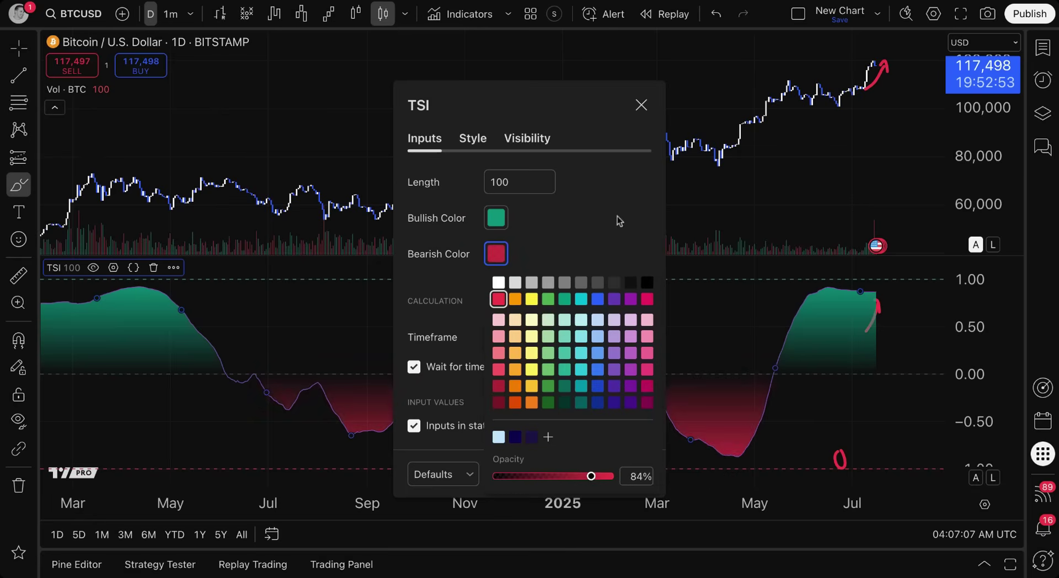
left_click(640, 104)
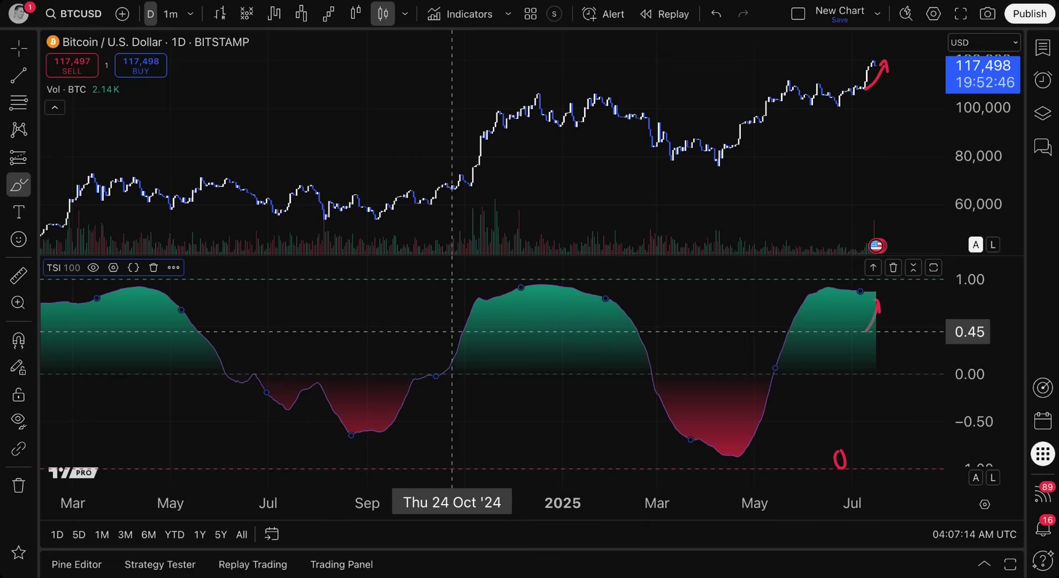
Set the Trend Strength Index calculation timeframe to 1 minute.
left_click(113, 267)
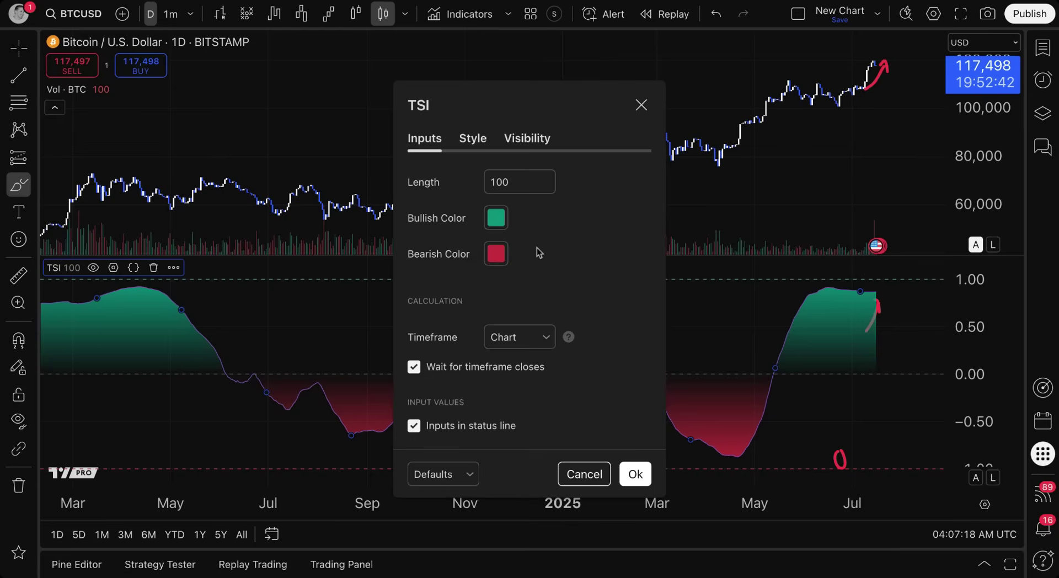
left_click(491, 343)
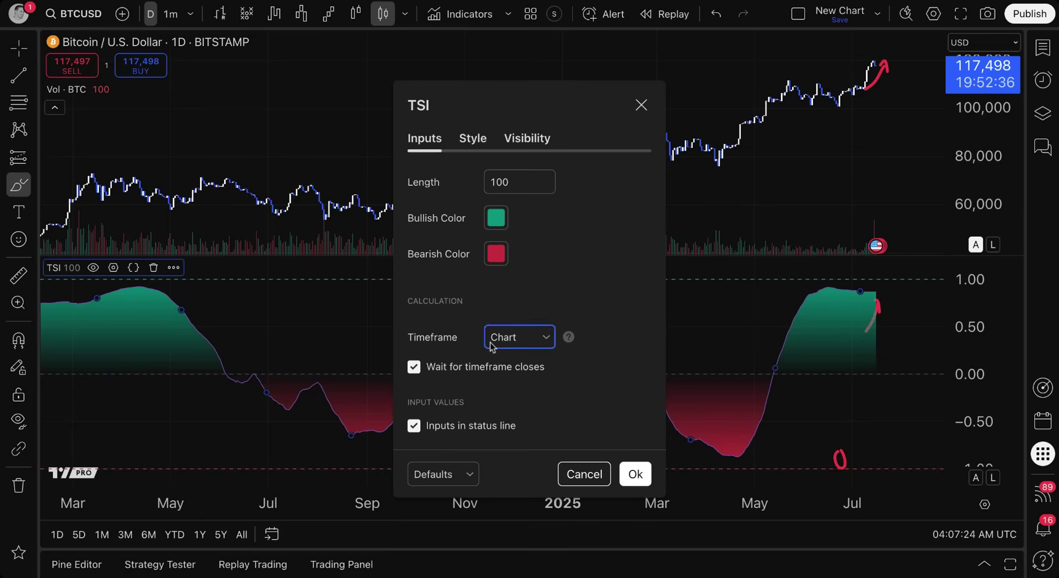
left_click(518, 249)
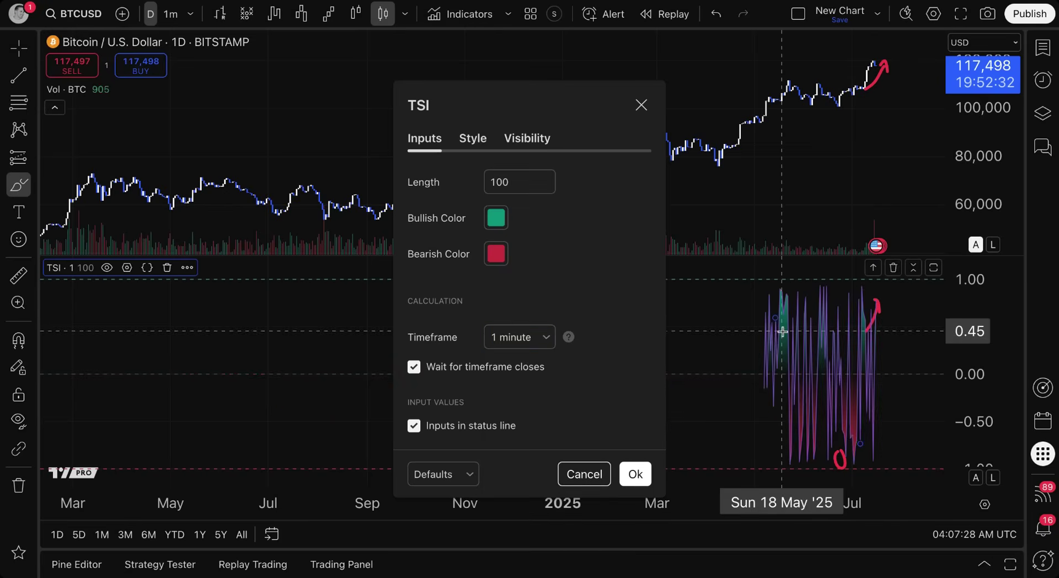
Set the indicator's calculation timeframe to 1 day.
left_click_drag(515, 179, 487, 183)
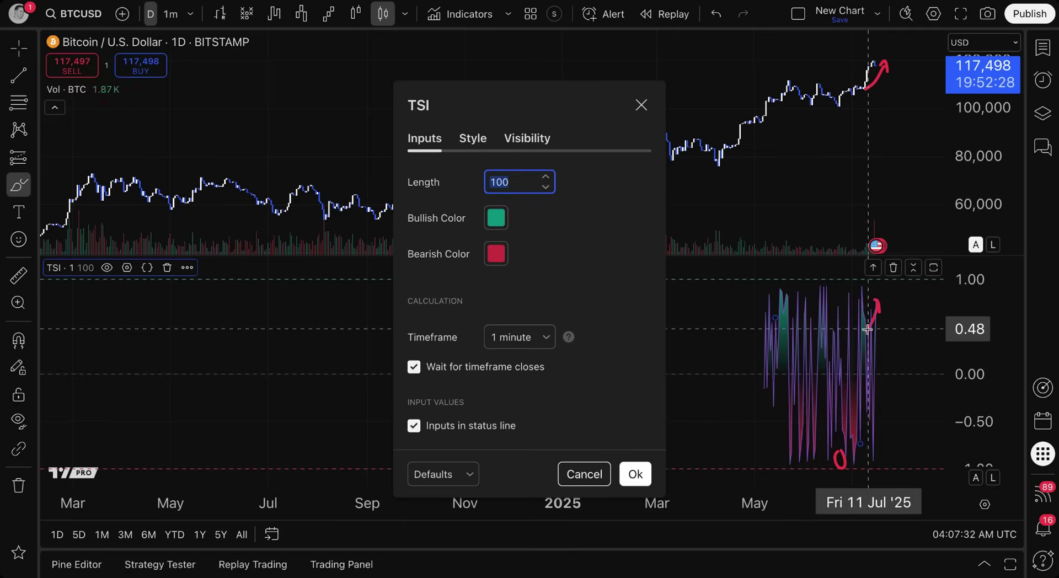
left_click(517, 338)
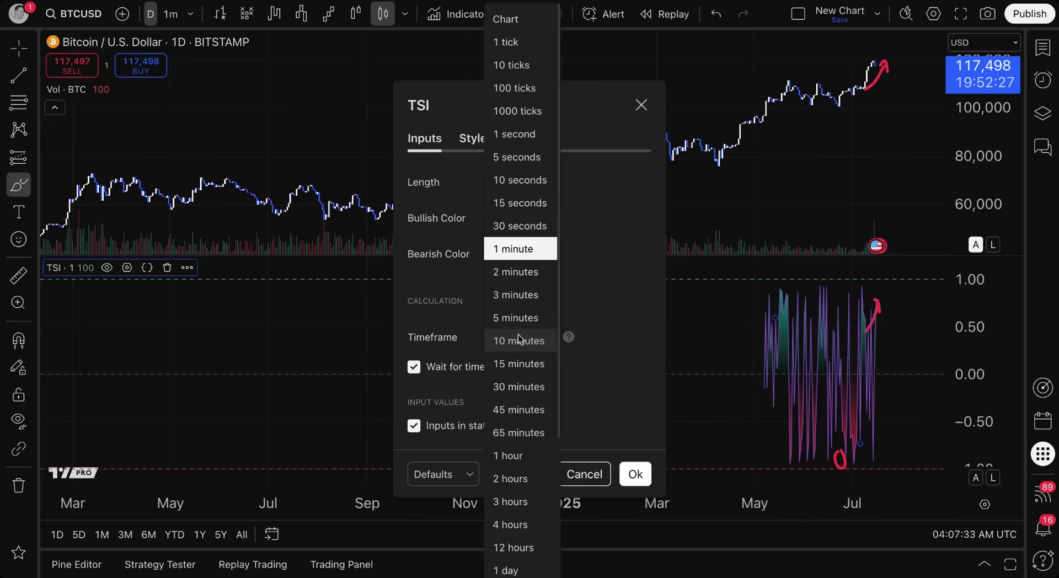
left_click(525, 463)
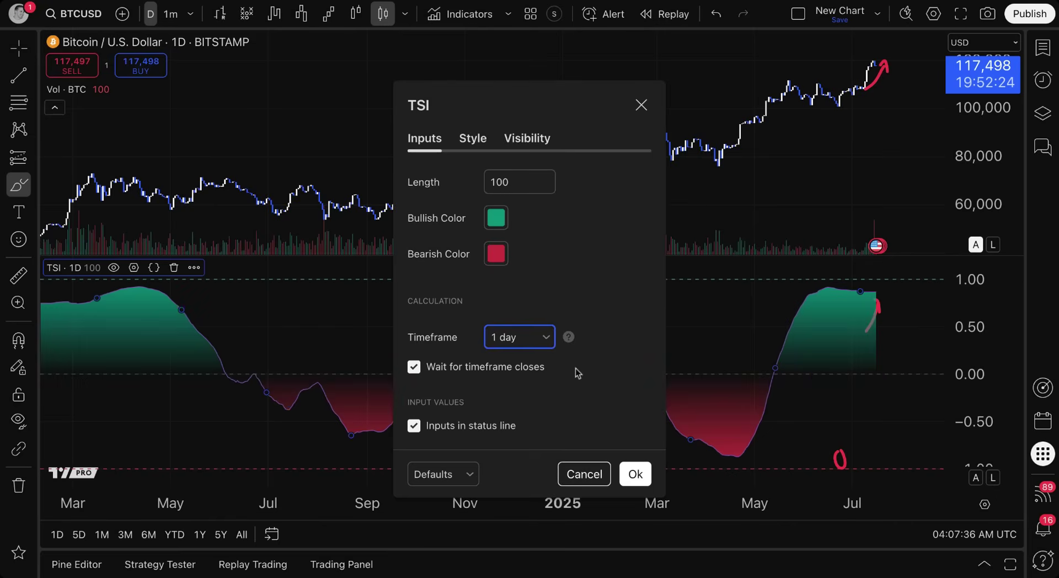
In the indicator's style settings, hide the Trend Strength Index line and show it again.
left_click(463, 142)
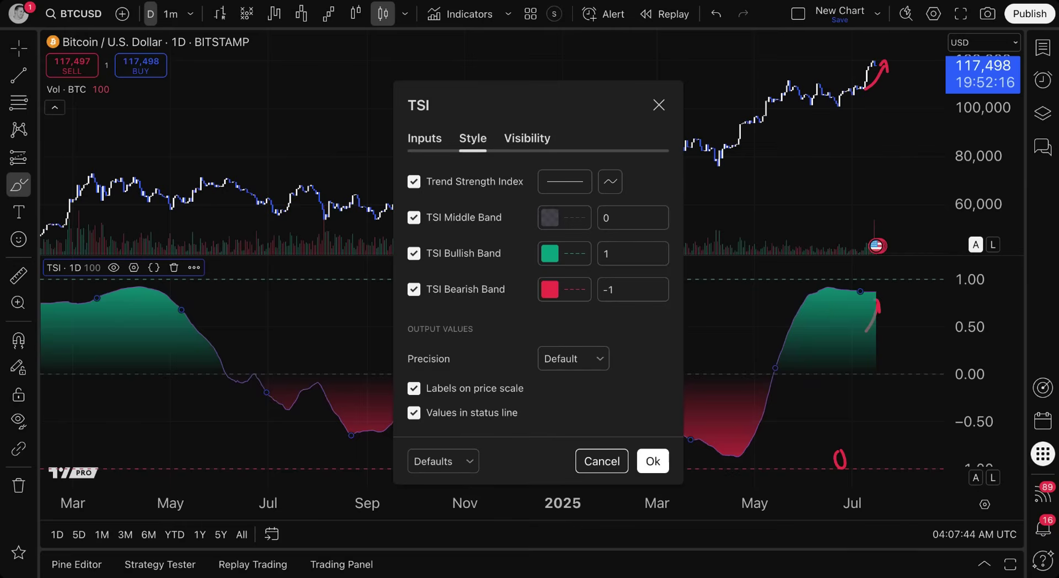
left_click(441, 181)
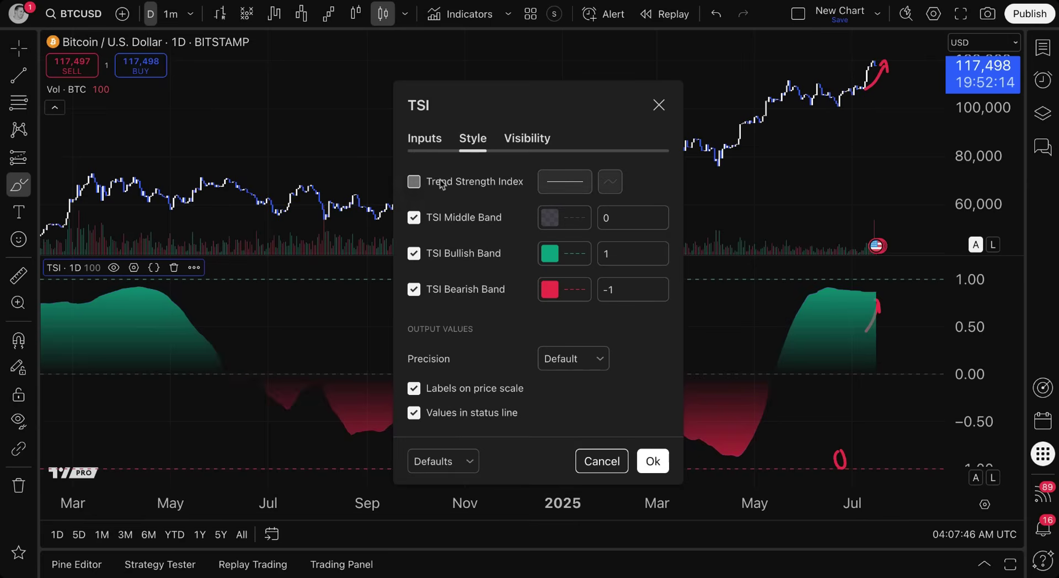
left_click(440, 181)
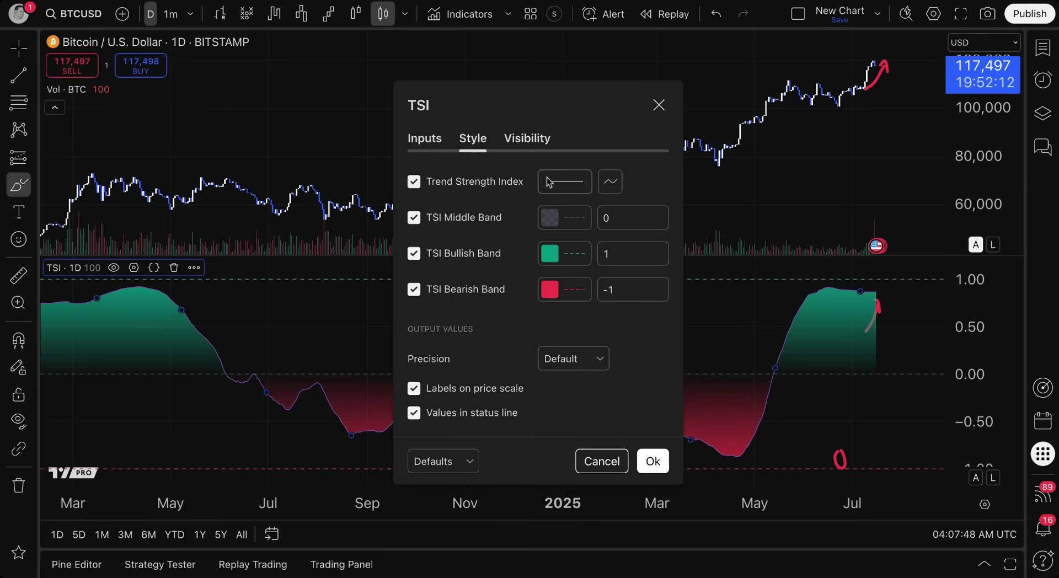
Try the thicker widths for the Trend Strength Index line and settle on the second-thickest one.
left_click(574, 185)
left_click(571, 231)
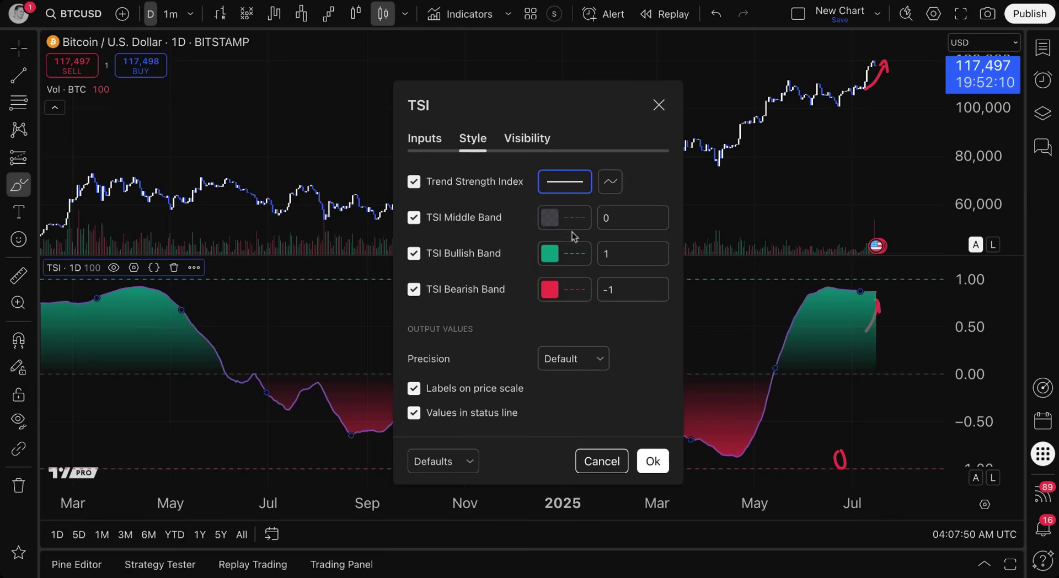
left_click(558, 187)
left_click(559, 251)
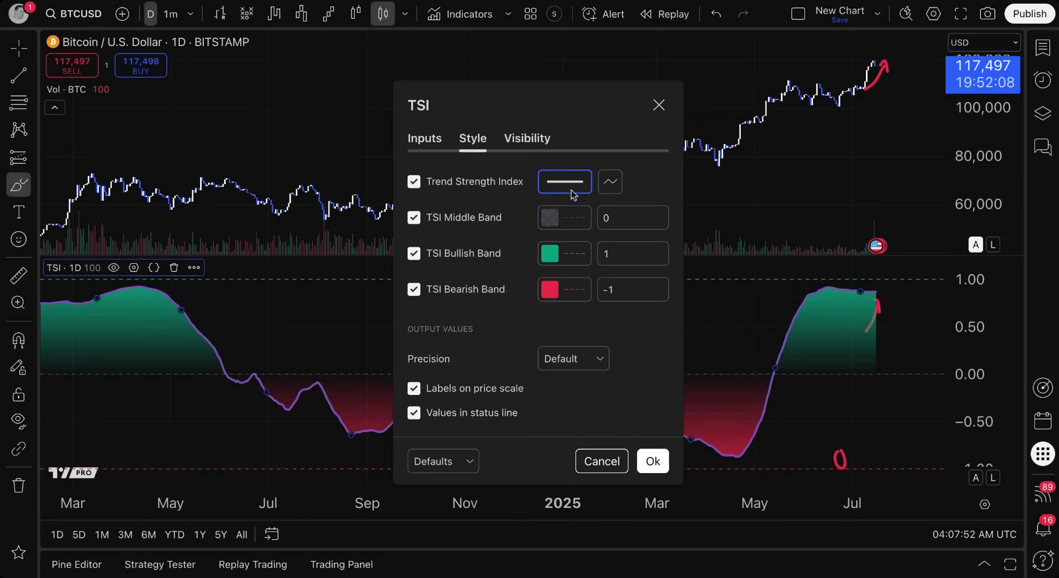
left_click(568, 187)
left_click(573, 284)
left_click(564, 186)
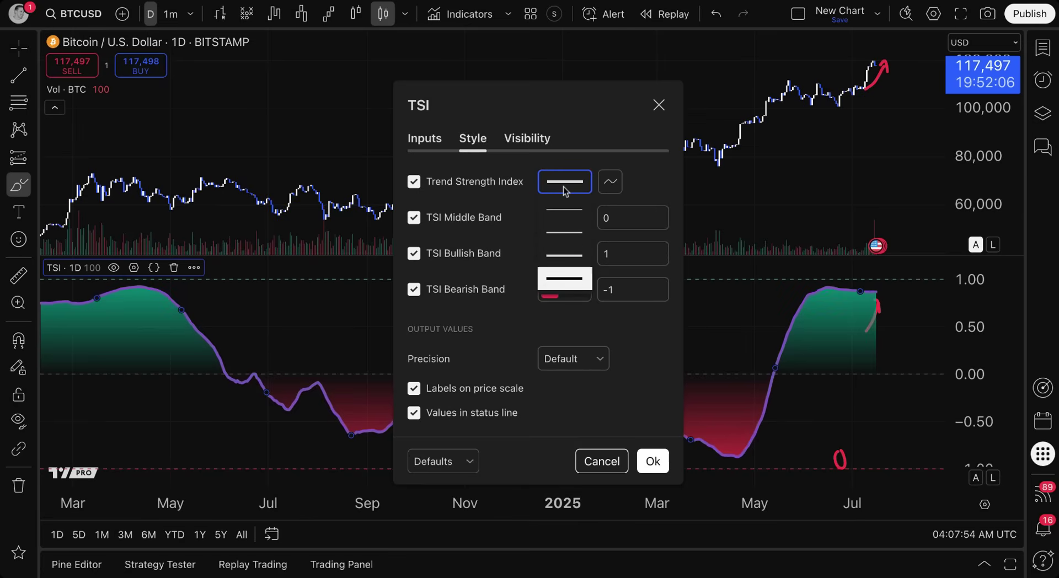
left_click(574, 259)
Try the Line with breaks and Area plot styles for the Trend Strength Index and return it to Line.
left_click(611, 181)
left_click(634, 265)
left_click(615, 189)
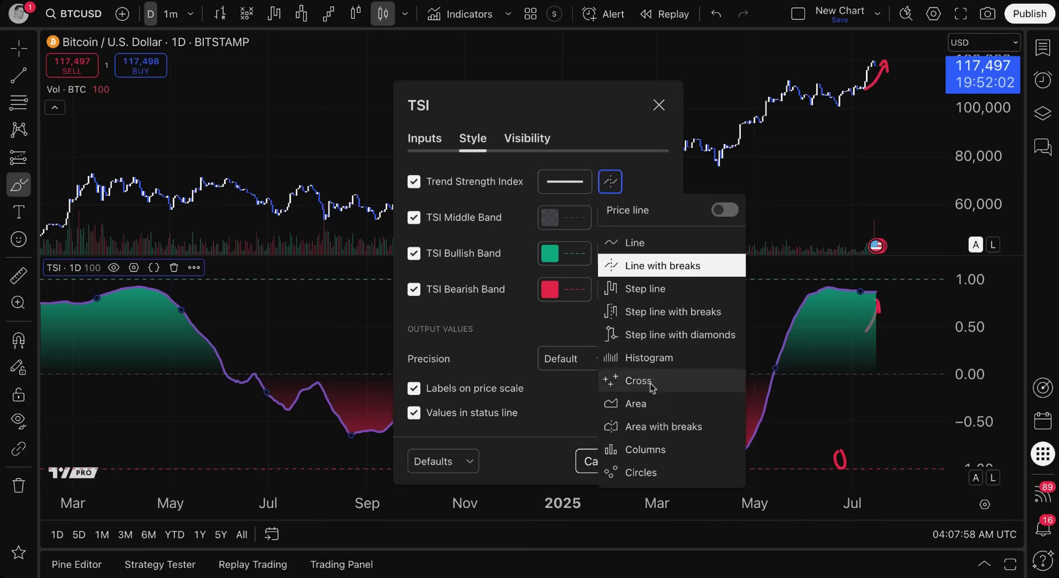
left_click(651, 401)
left_click(610, 181)
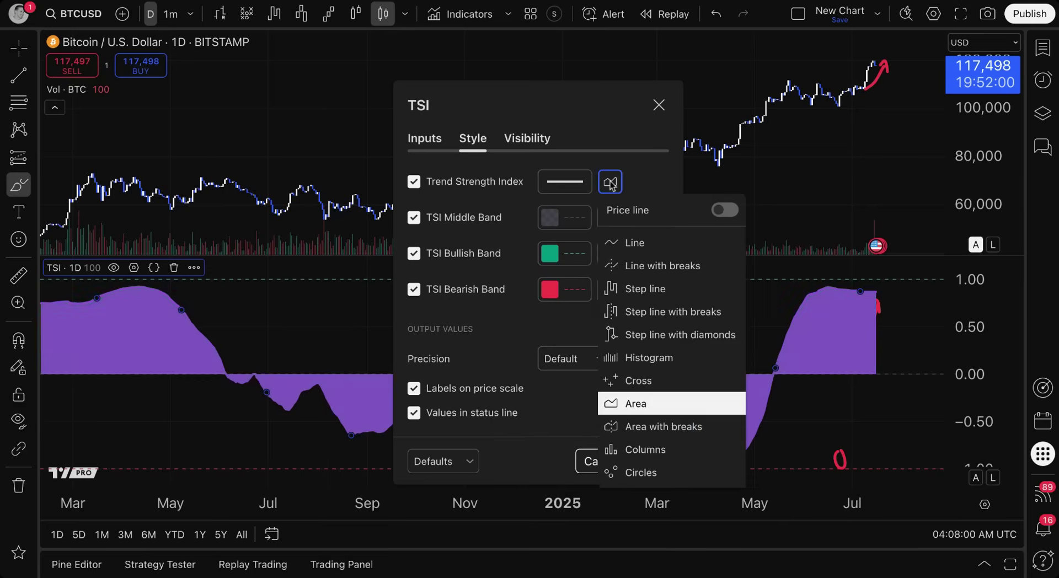
left_click(644, 243)
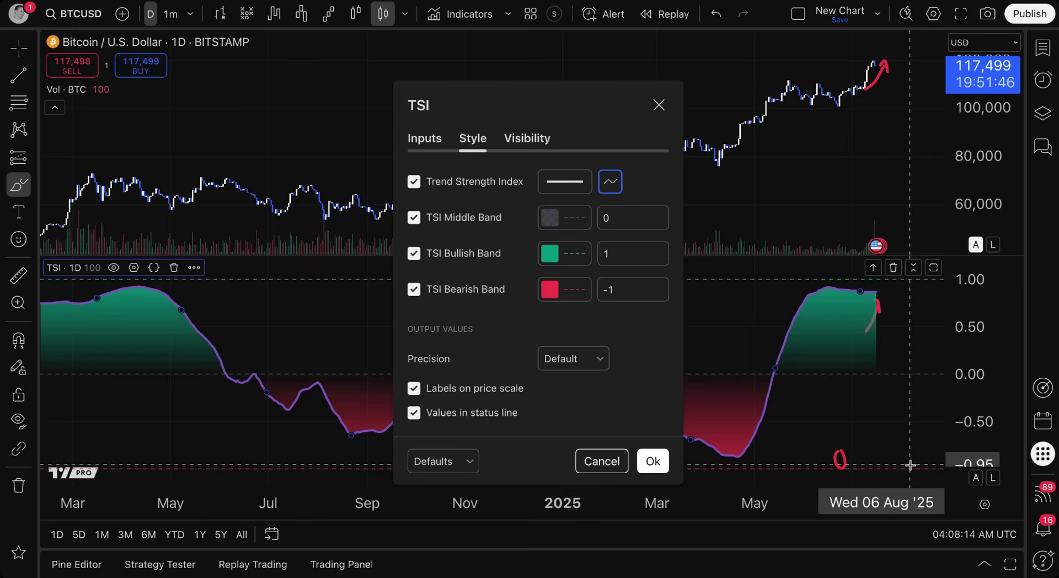
Try the thickest line for the TSI Bearish Band and settle on the second-thickest, keeping its red color and dashed style.
left_click(551, 290)
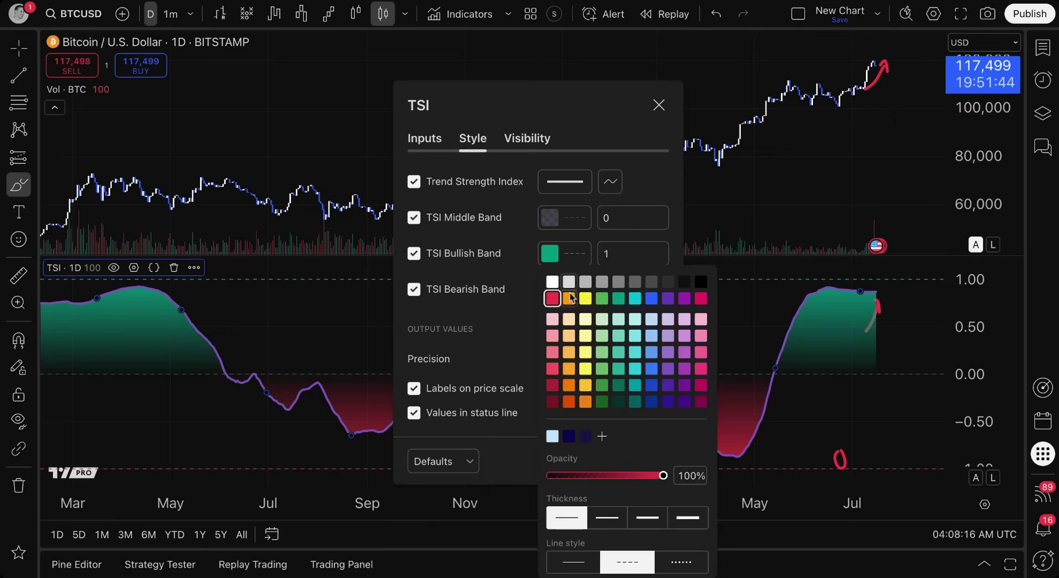
left_click(516, 344)
left_click(574, 290)
left_click(687, 518)
left_click(639, 519)
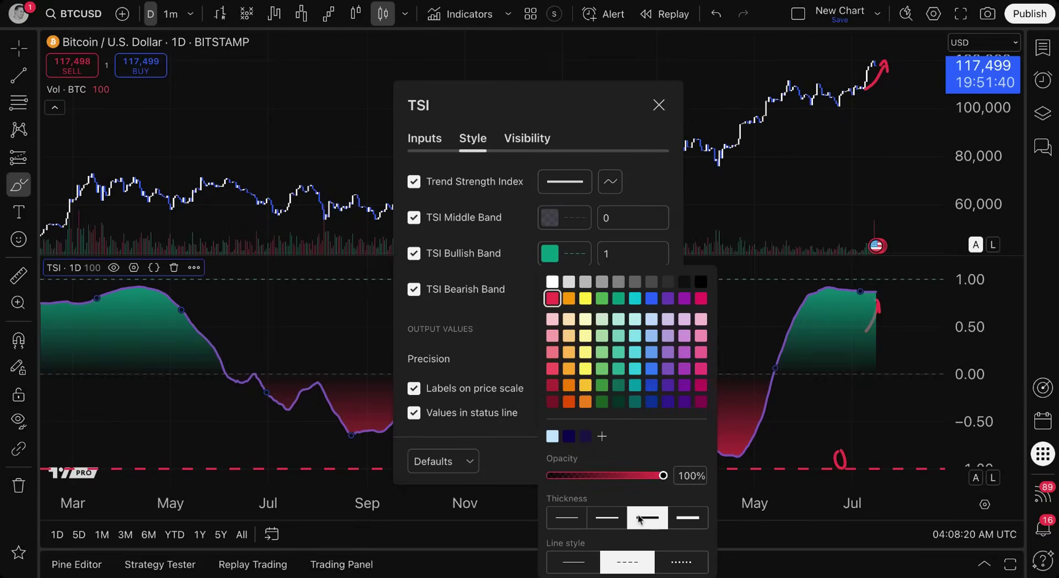
left_click(584, 244)
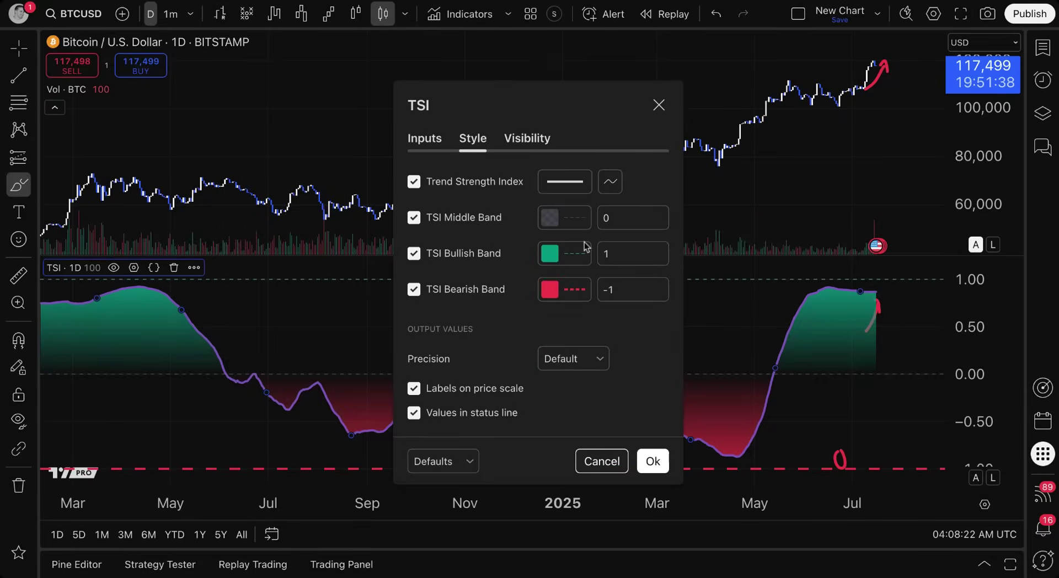
Turn off the indicator's visibility on Days intervals, apply it, and switch the chart to the 1 hour interval.
left_click(527, 138)
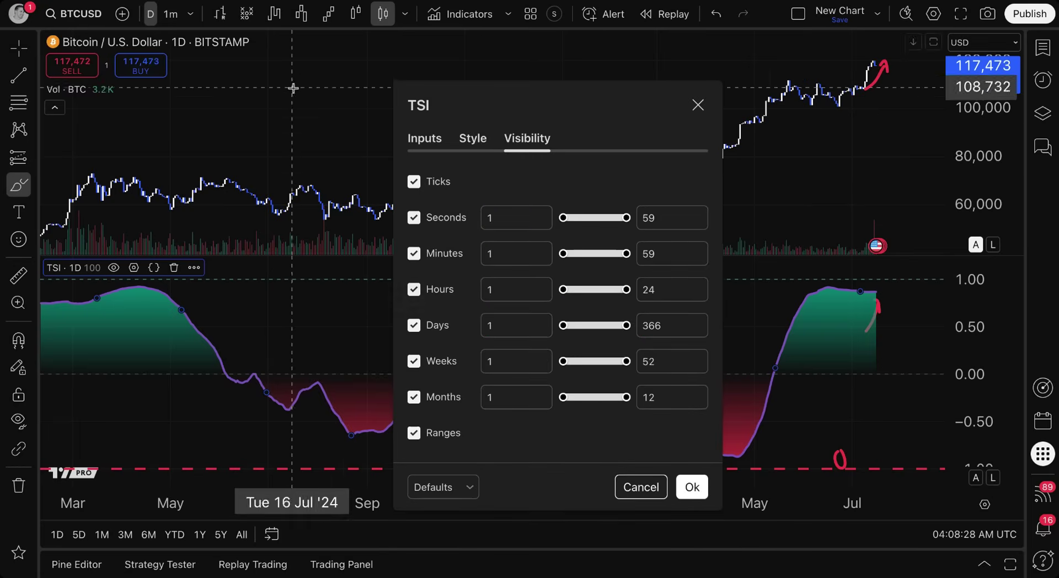
left_click(413, 326)
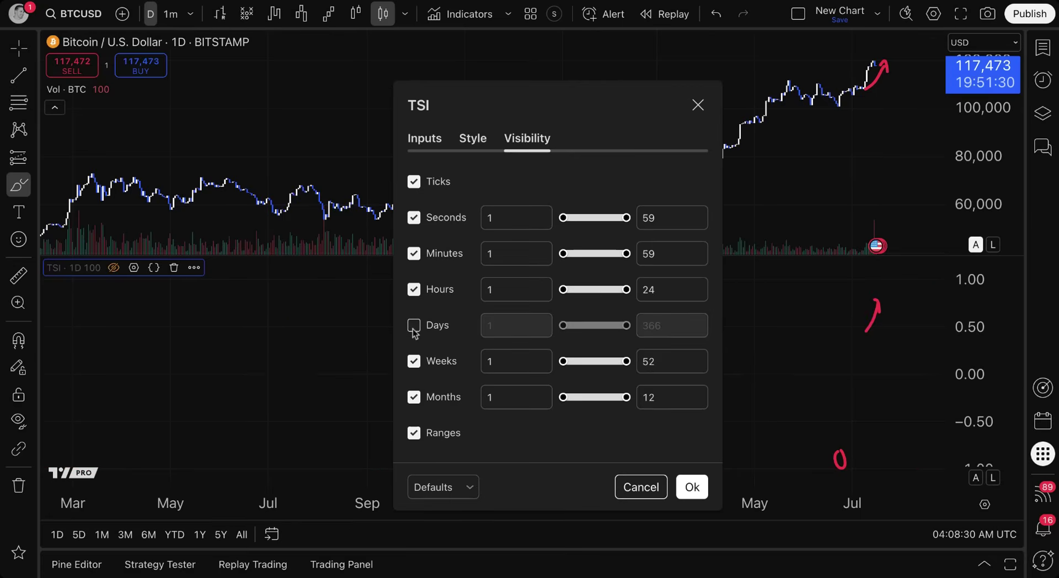
left_click(692, 486)
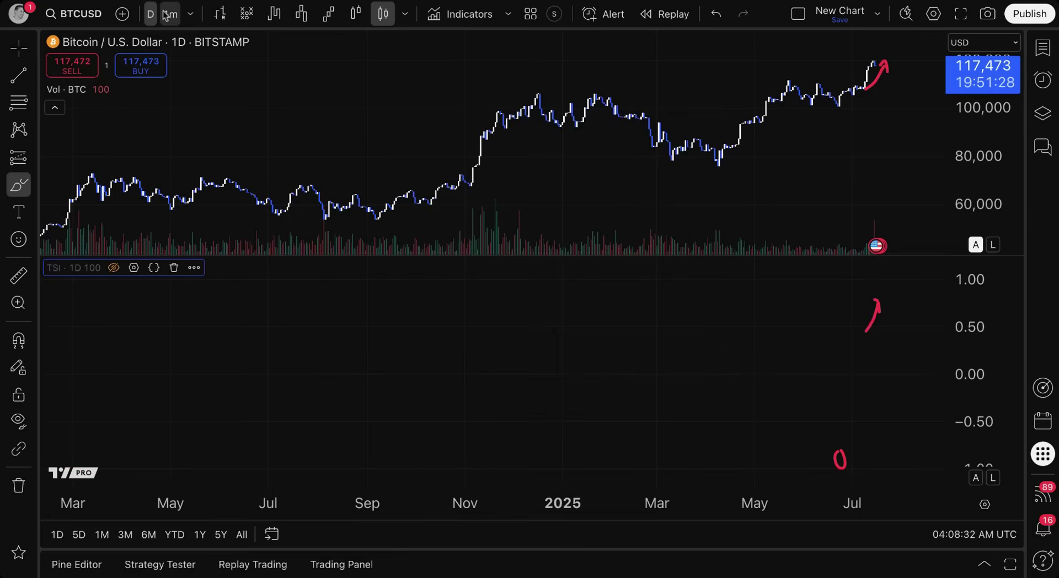
left_click(191, 15)
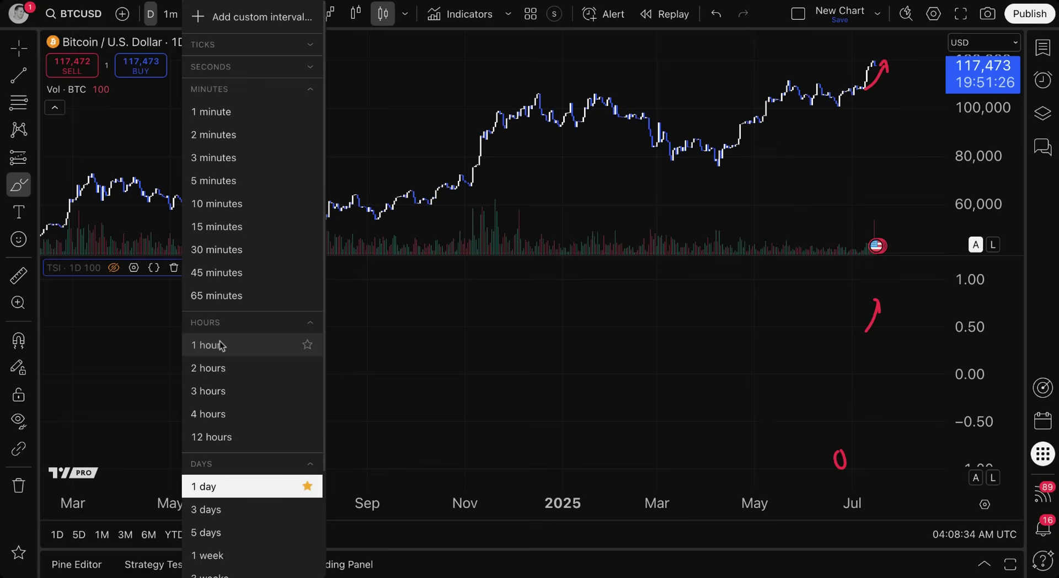
left_click(239, 350)
scroll(584, 371, "down", 5)
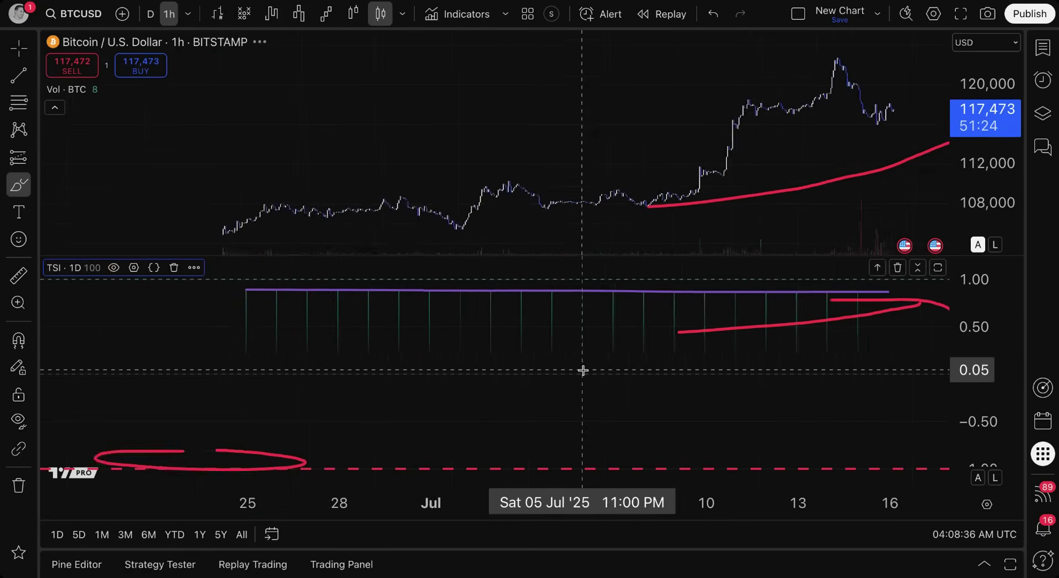
Return the chart to the daily interval and turn the indicator's Days visibility back on.
left_click(150, 13)
left_click(113, 268)
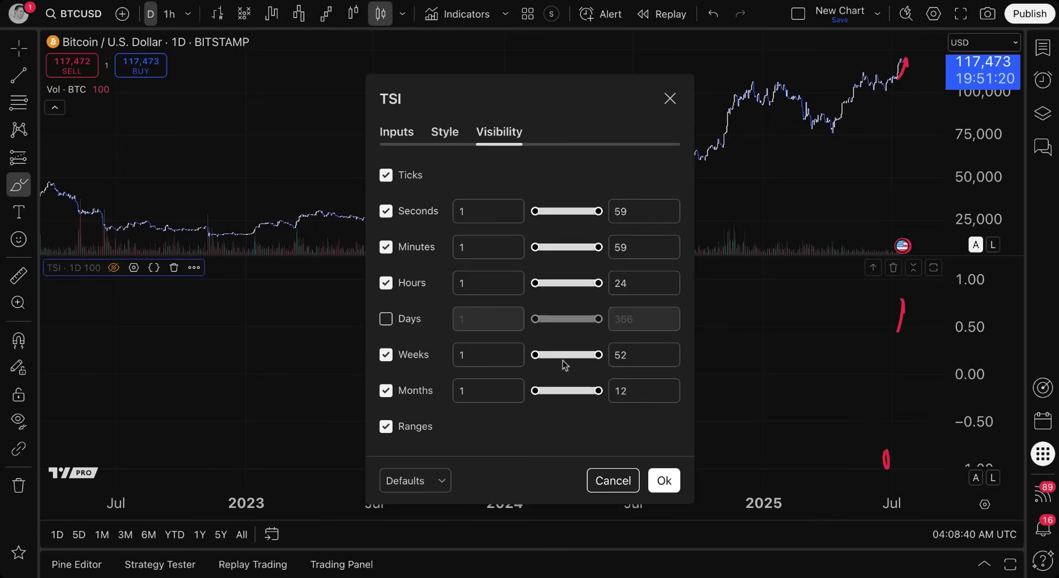
left_click(422, 325)
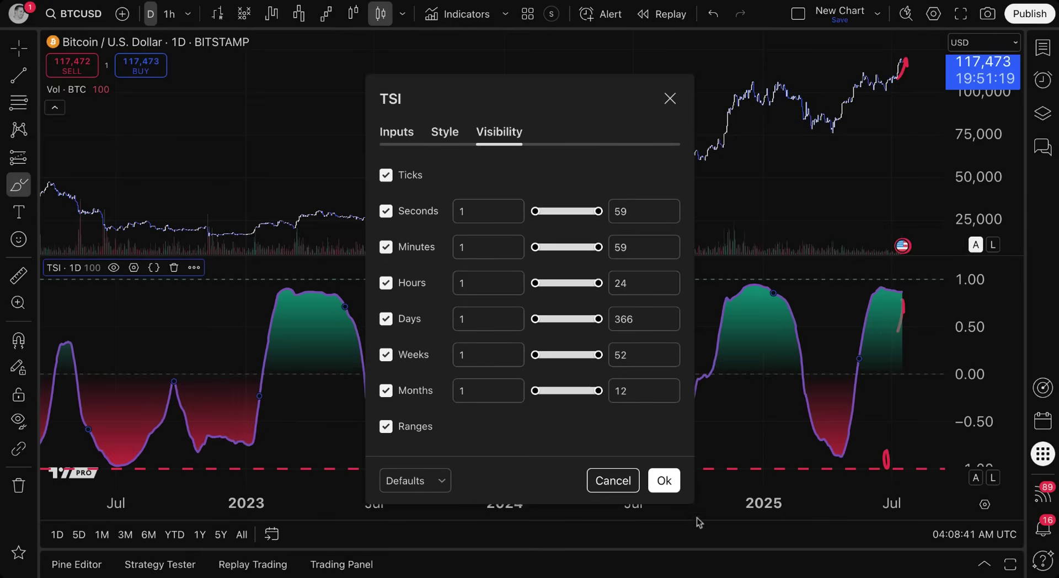
left_click(664, 480)
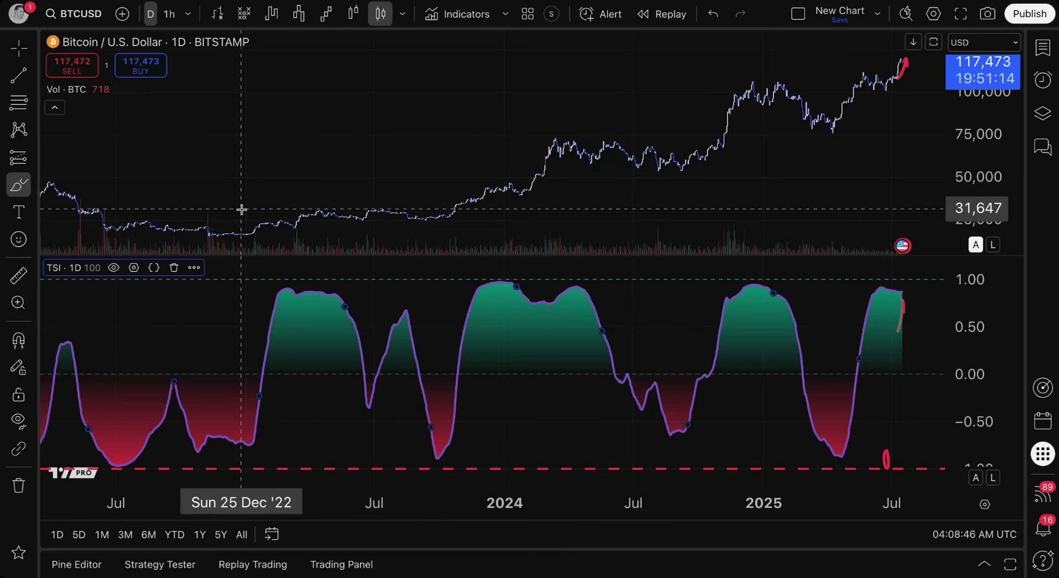
With the Brush, circle the July price rally and the indicator's June–July plateau, and draw a downward stroke from the end of each.
scroll(433, 305, "down", 3)
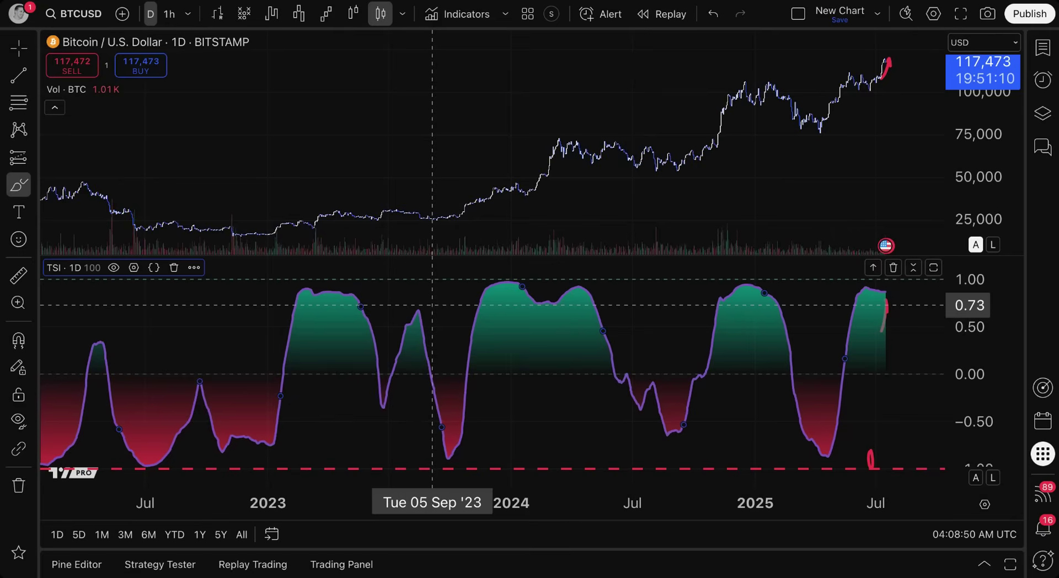
scroll(461, 185, "up", 5)
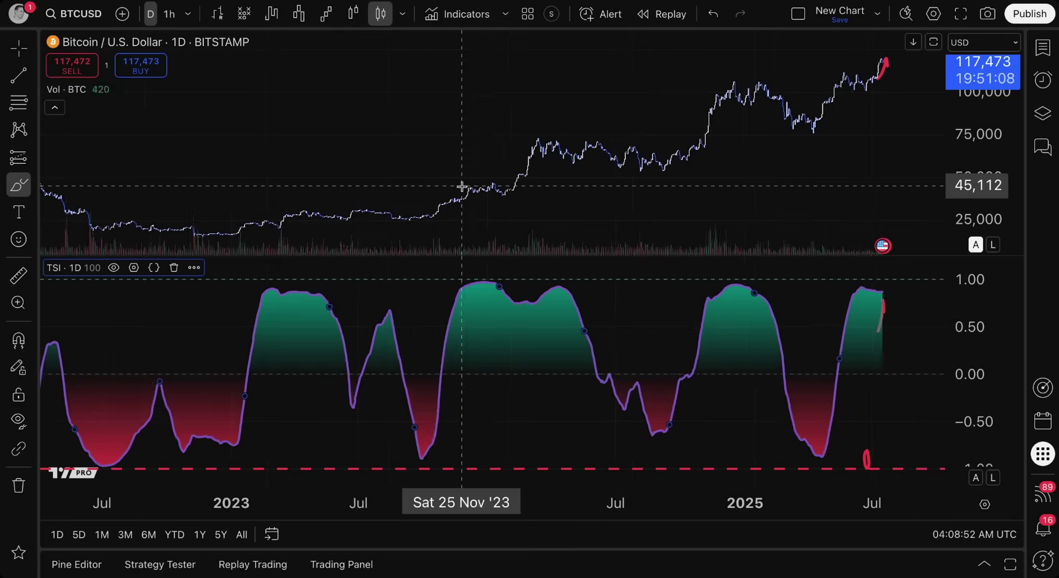
scroll(463, 183, "up", 3)
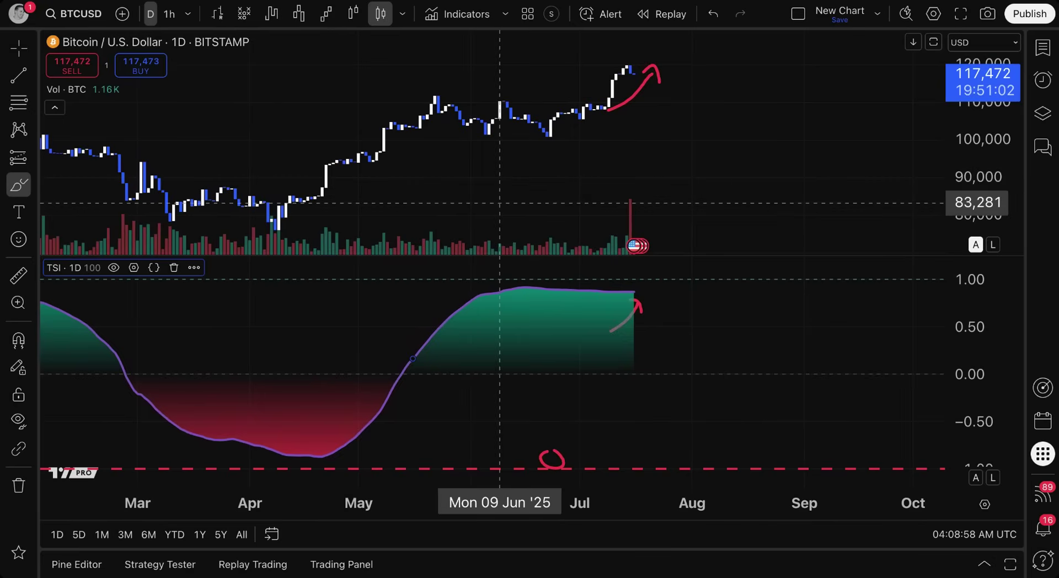
mouse_move(634, 82)
left_mouse_down()
mouse_move(633, 52)
mouse_move(590, 101)
mouse_move(659, 65)
mouse_move(628, 57)
left_mouse_up()
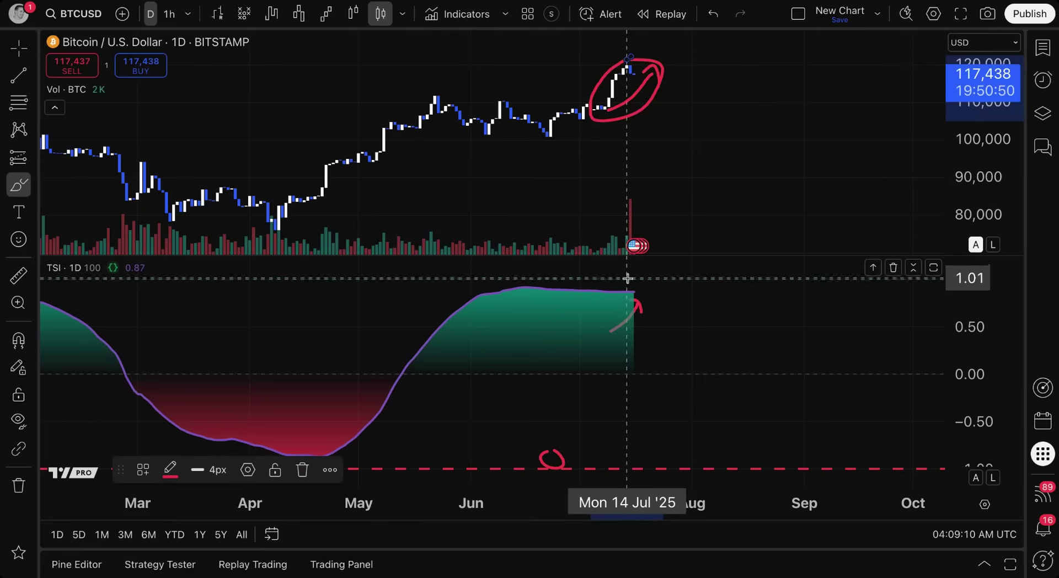
mouse_move(641, 287)
left_mouse_down()
mouse_move(488, 283)
mouse_move(609, 310)
mouse_move(522, 284)
left_mouse_up()
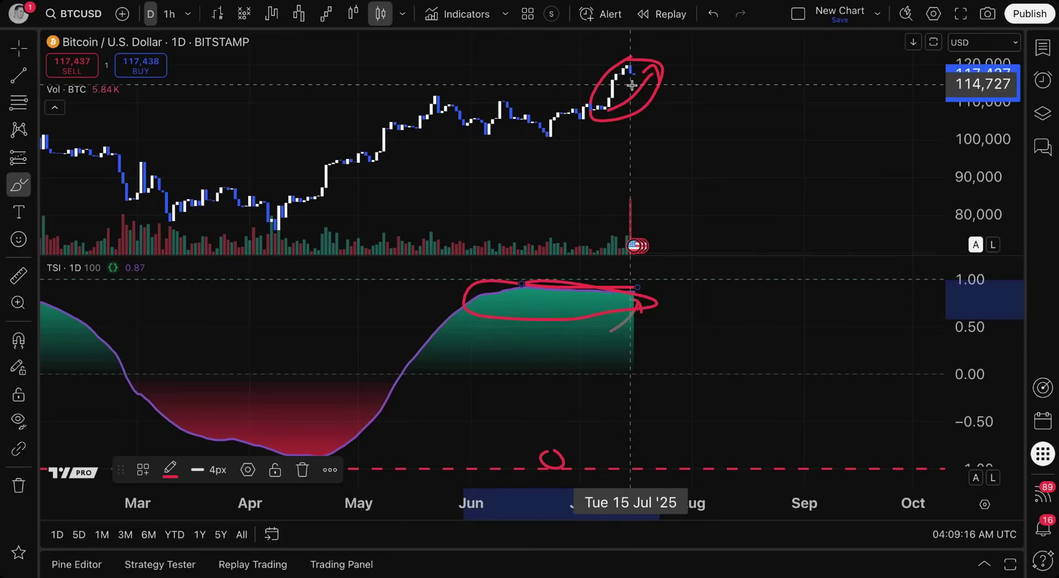
left_click_drag(632, 76, 692, 114)
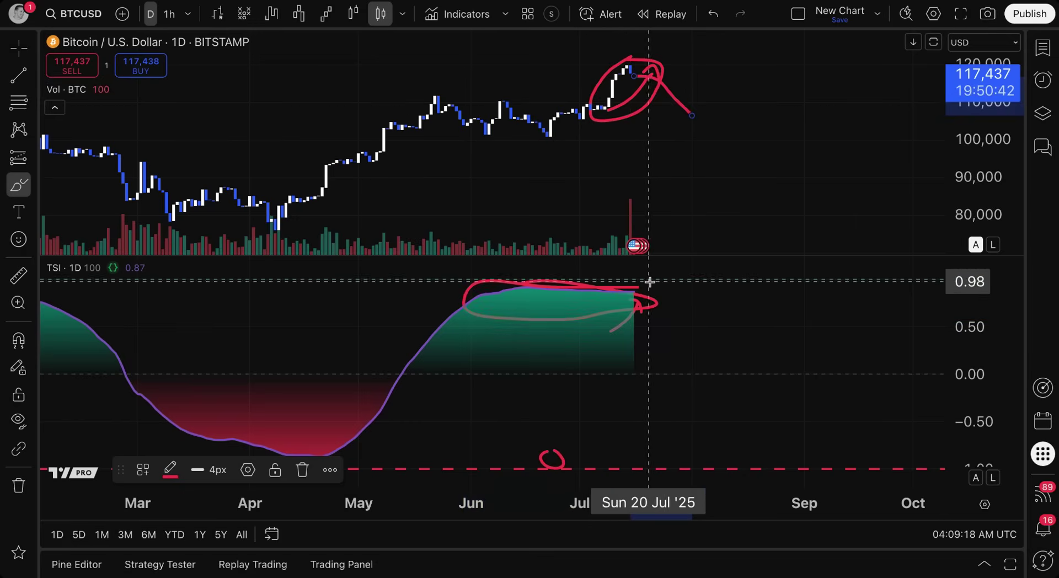
left_click_drag(638, 293, 708, 364)
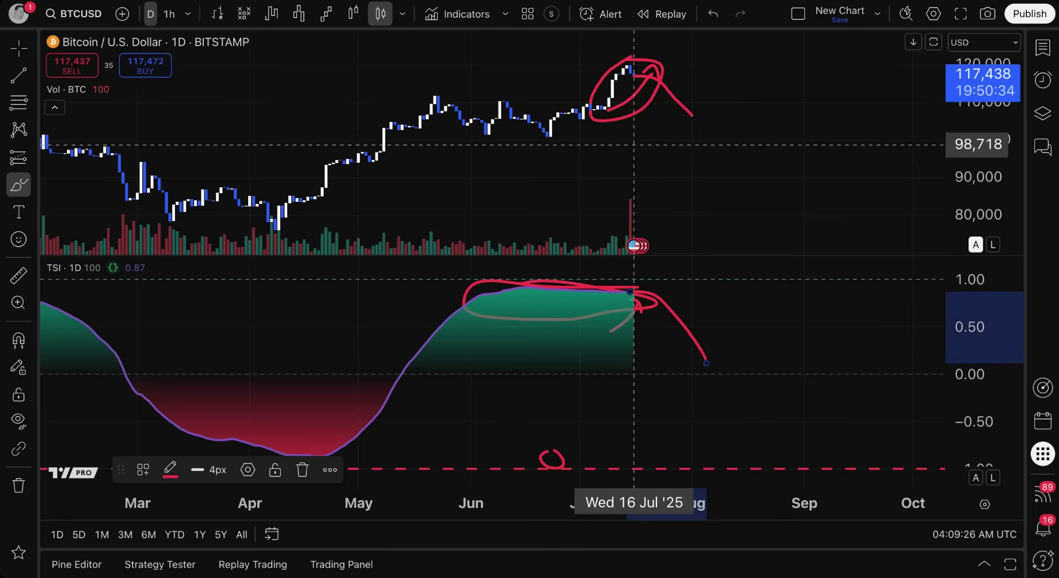
Undo the new circles and downward strokes, along with the bearish band thickness and calculation timeframe changes.
key("ctrl+z")
key("ctrl+z")
key("ctrl+z")
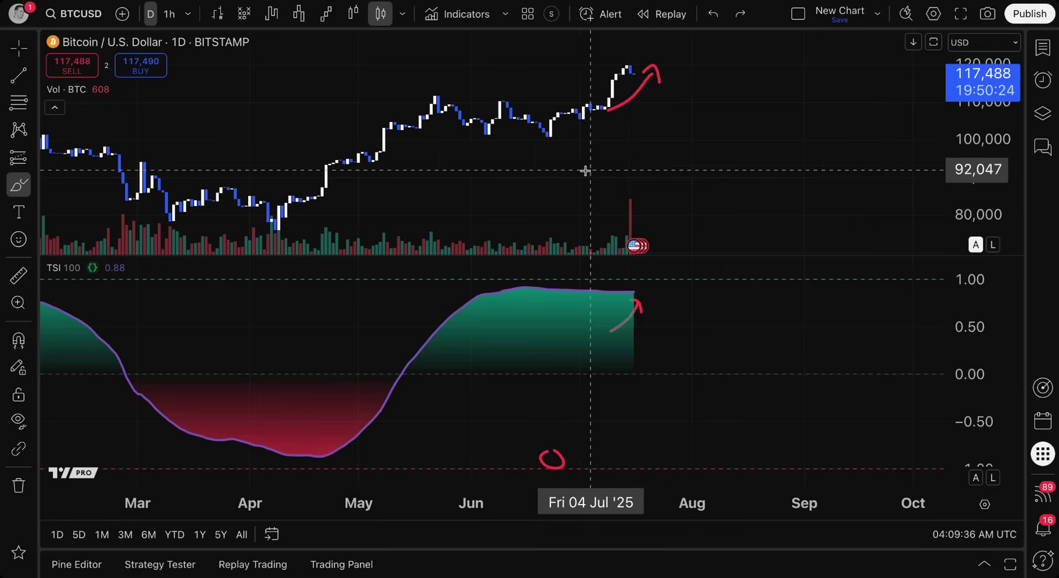
scroll(579, 171, "down", 5)
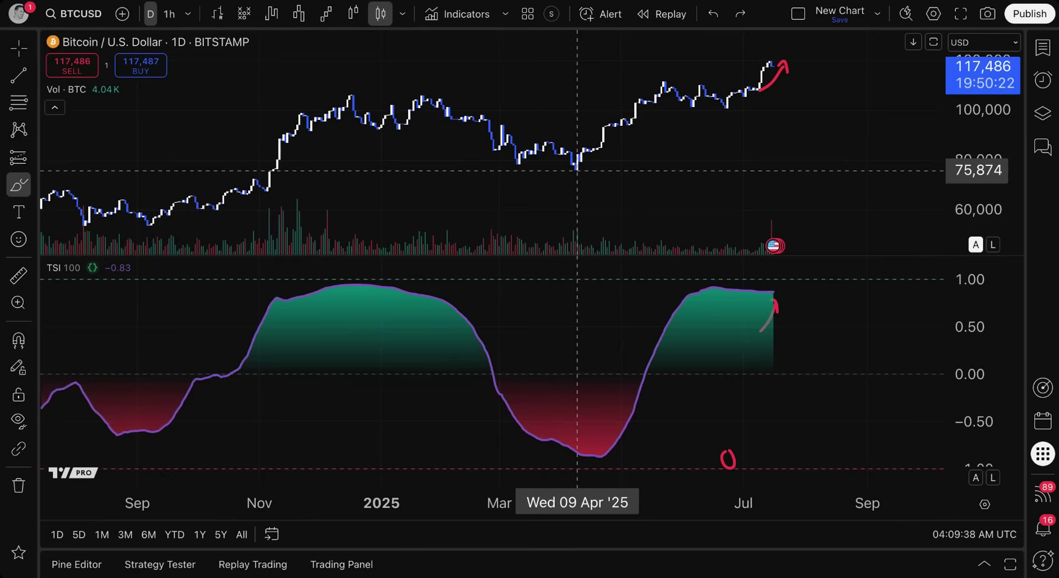